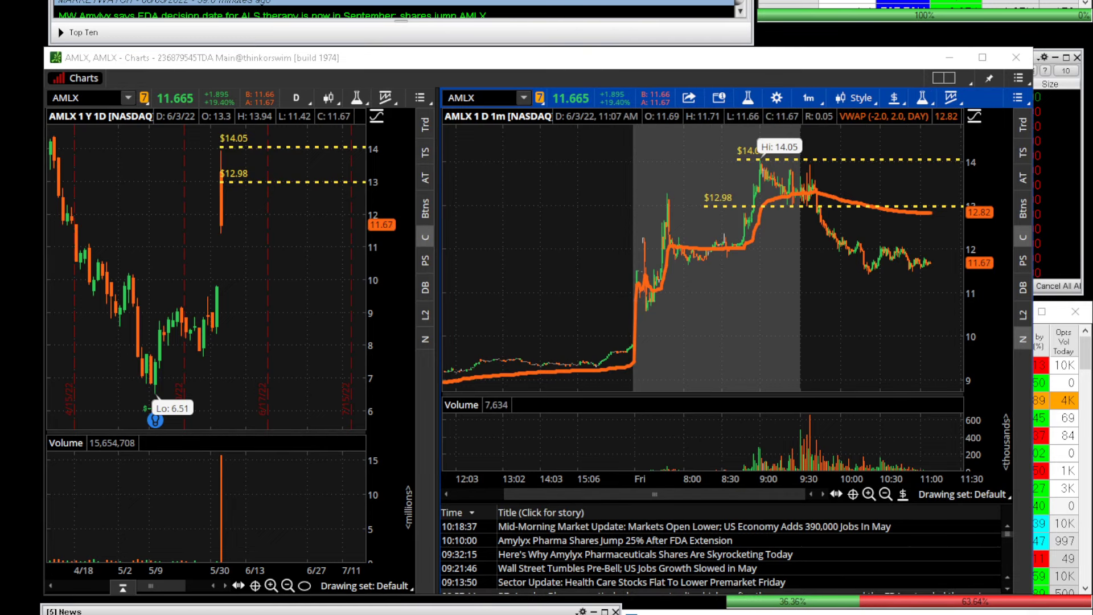
View the 6-3-22.png account and trades image, and examine AMLX's one-minute chart around the 9:30 open.
{"action": "left_click_drag", "start_coordinate": [677, 614], "coordinate": [552, 100]}
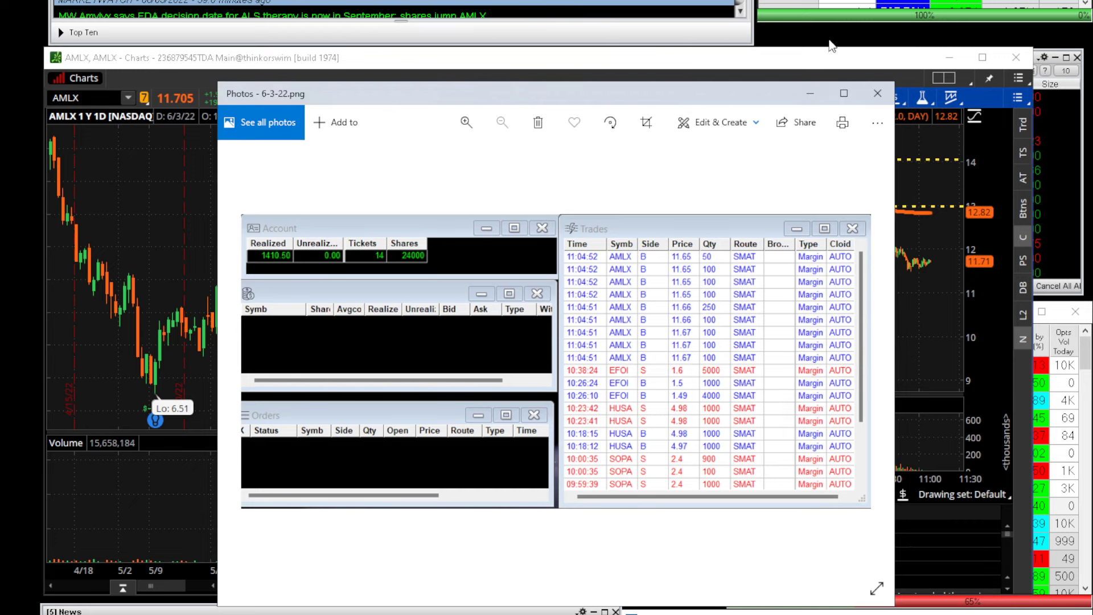
{"action": "left_click", "coordinate": [812, 95]}
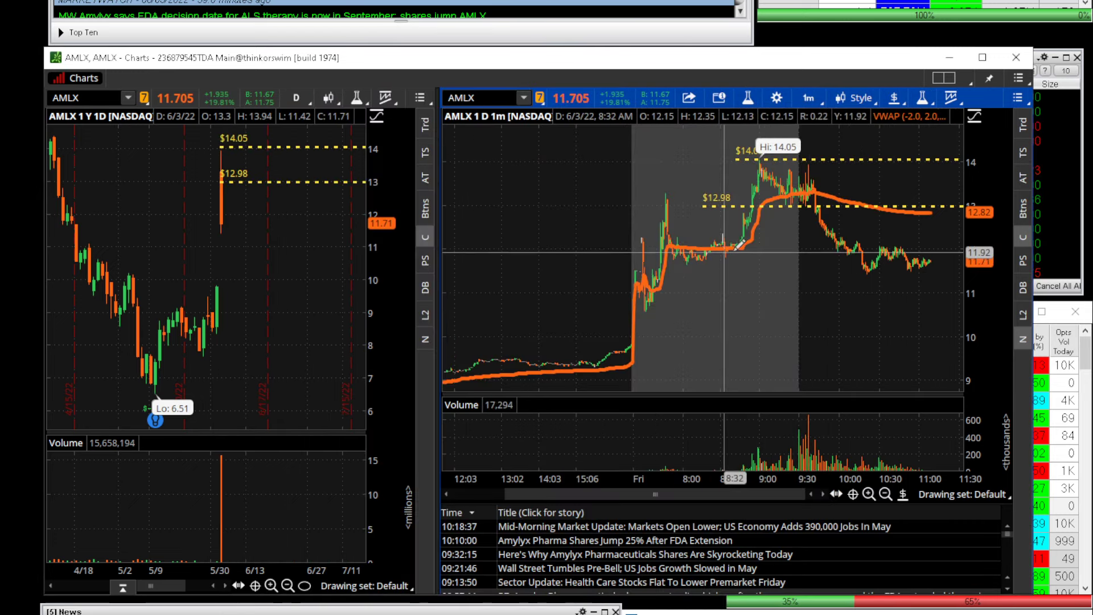
{"action": "scroll", "coordinate": [763, 284], "scroll_direction": "up", "scroll_amount": 5}
{"action": "left_click_drag", "start_coordinate": [770, 334], "coordinate": [729, 340]}
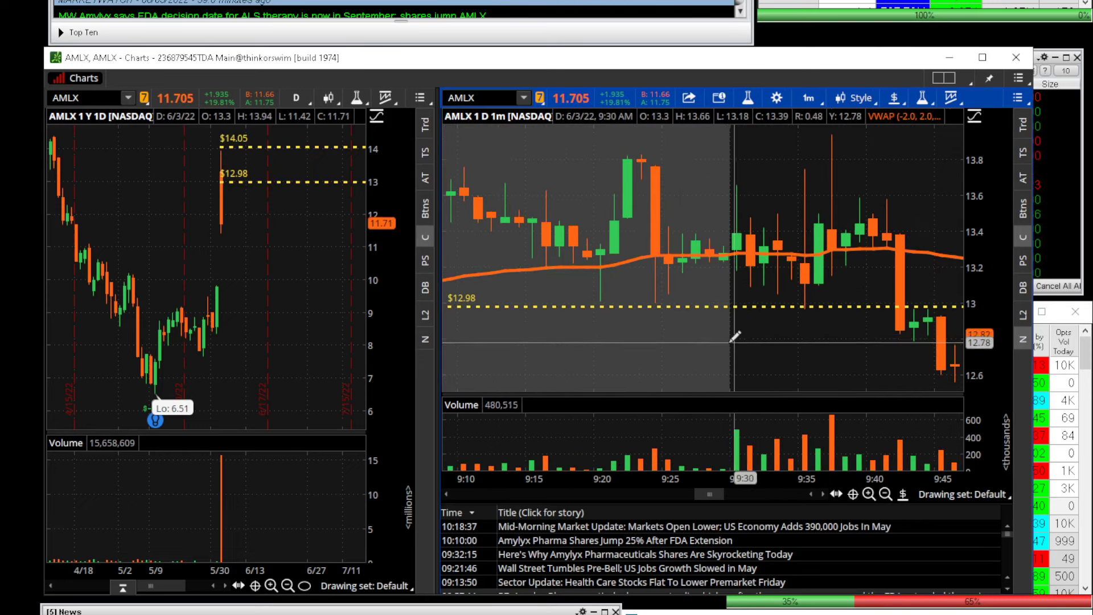
{"action": "left_click_drag", "start_coordinate": [630, 484], "coordinate": [709, 481]}
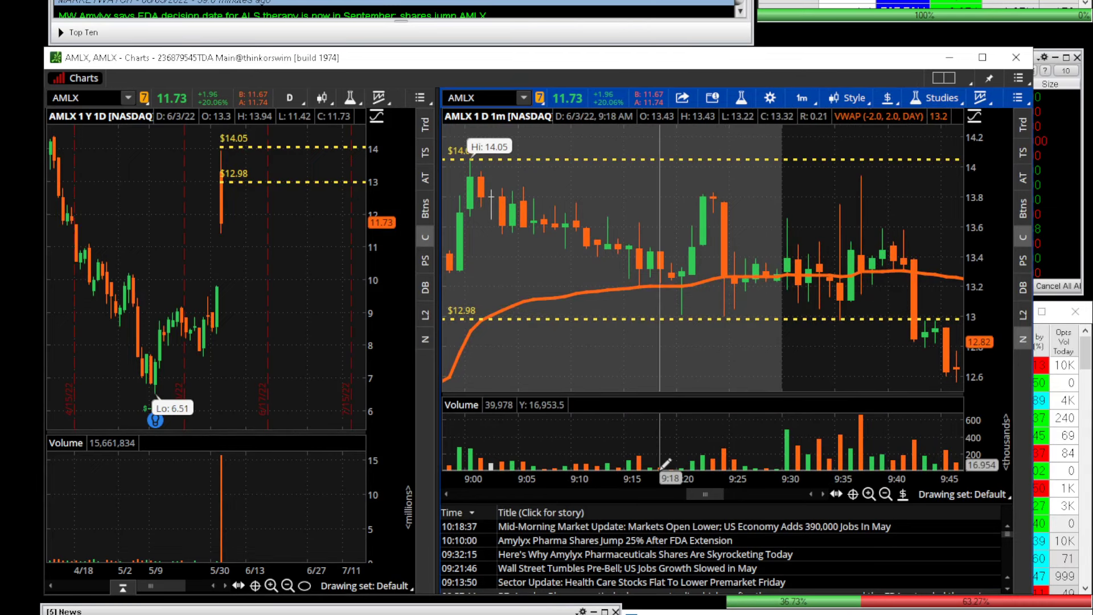
{"action": "left_click_drag", "start_coordinate": [664, 477], "coordinate": [863, 468]}
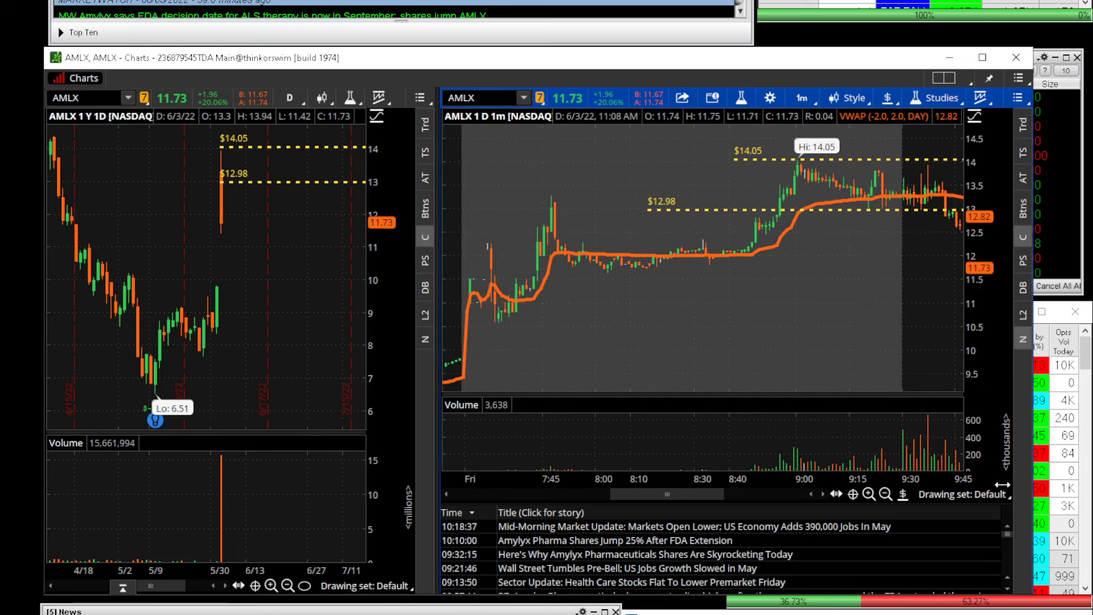
Bring up the scanner windows and set the premarket scan's time frame to the historical 9:30:00 to 9:34:59 period on 6/3/2022.
{"action": "left_click", "coordinate": [1056, 488]}
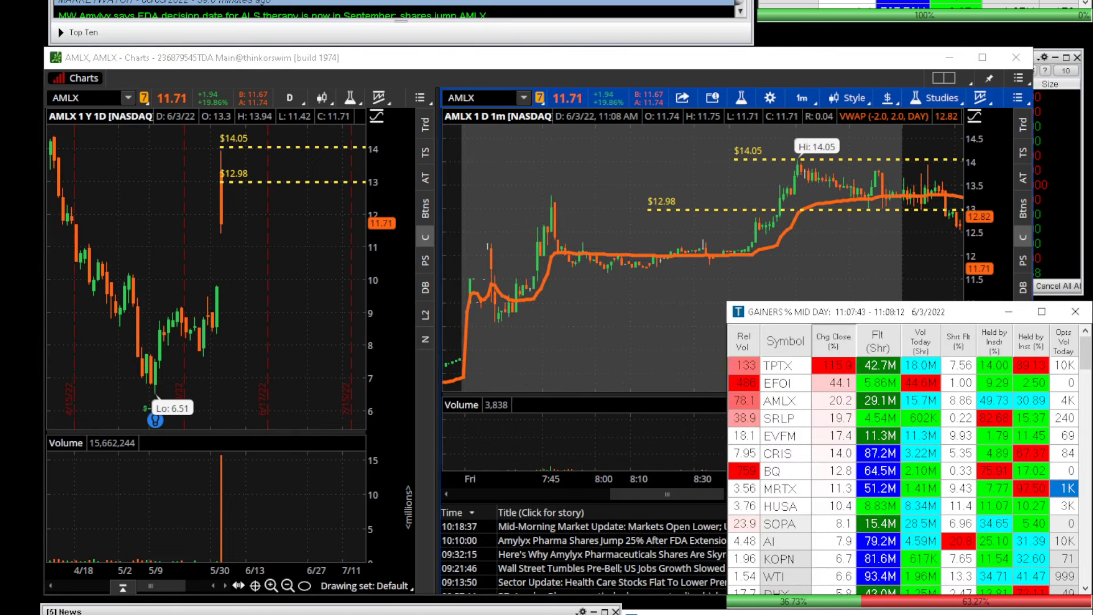
{"action": "left_click_drag", "start_coordinate": [422, 288], "coordinate": [429, 242]}
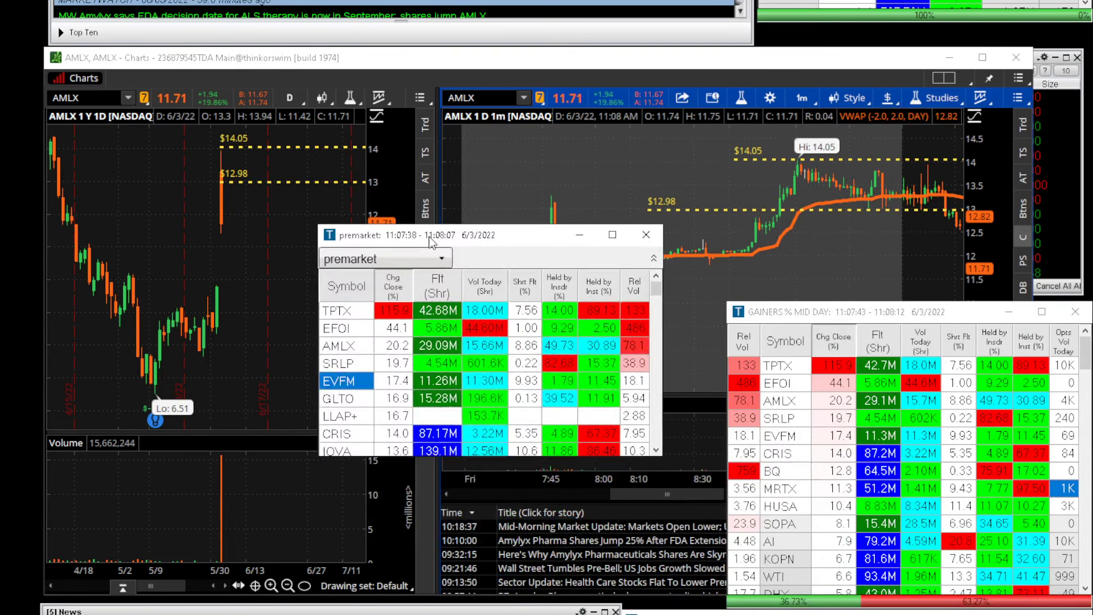
{"action": "right_click", "coordinate": [470, 357]}
{"action": "mouse_move", "coordinate": [596, 415]}
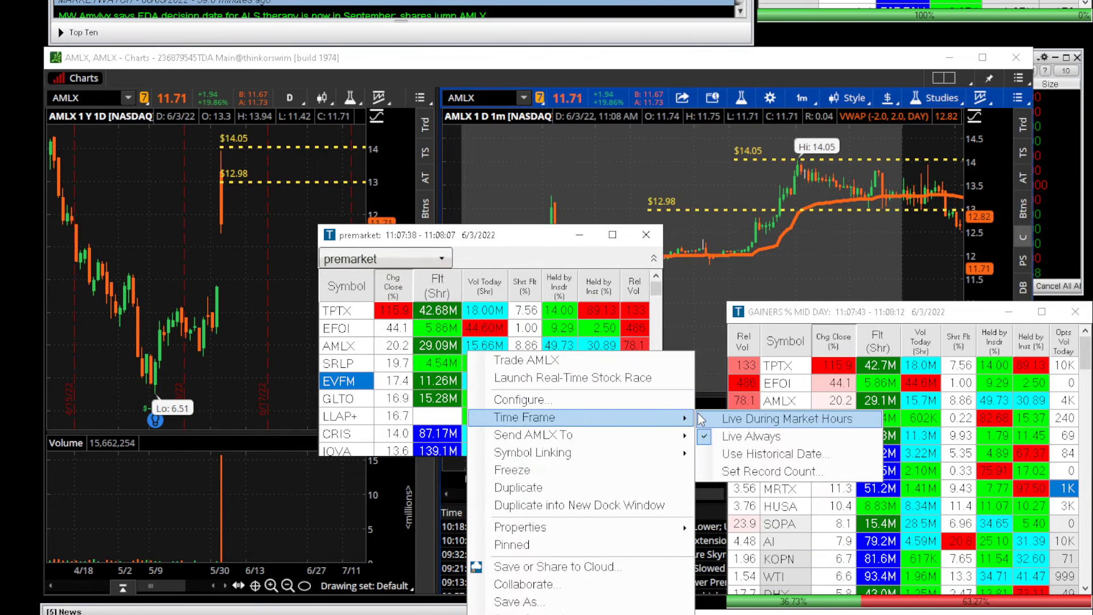
{"action": "left_click", "coordinate": [737, 454]}
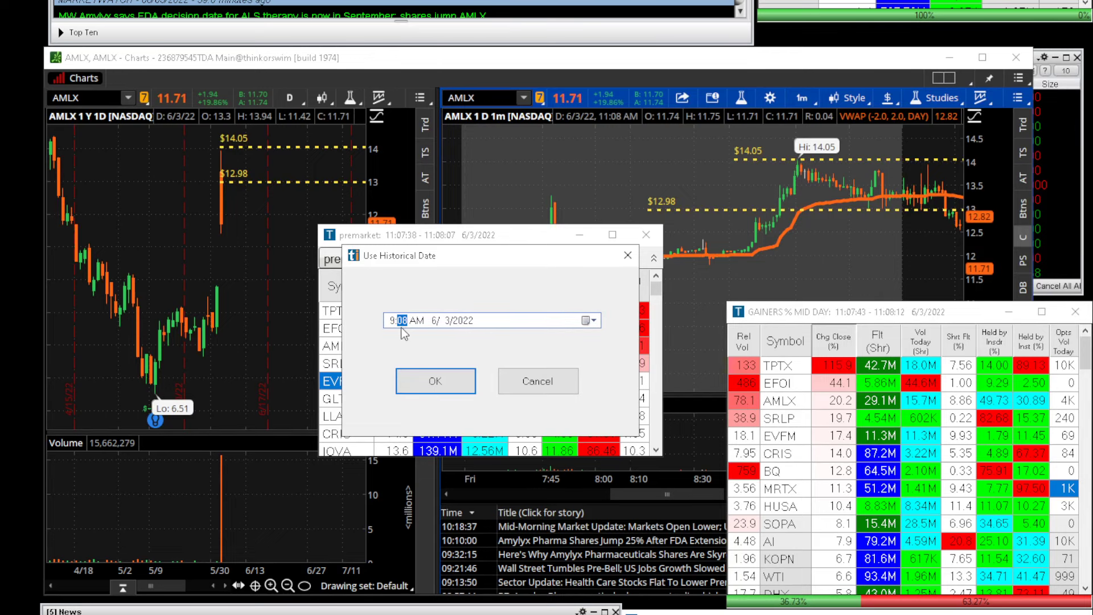
{"action": "left_click", "coordinate": [412, 377]}
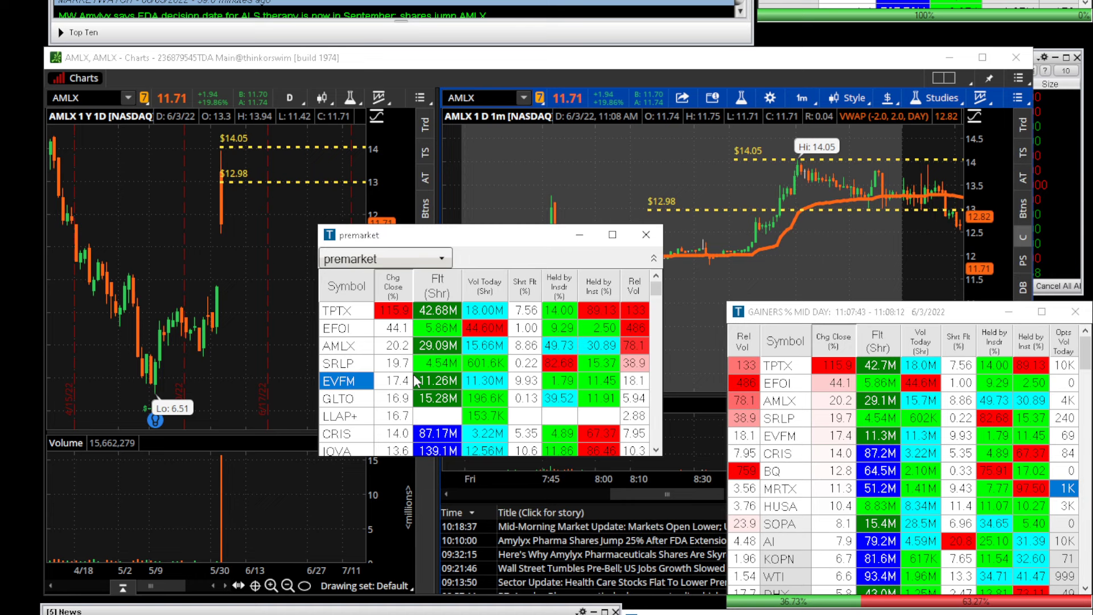
Check AMLX's change from close, today's volume and insider holding in the premarket scan, and move the scan window aside.
{"action": "left_click", "coordinate": [402, 334]}
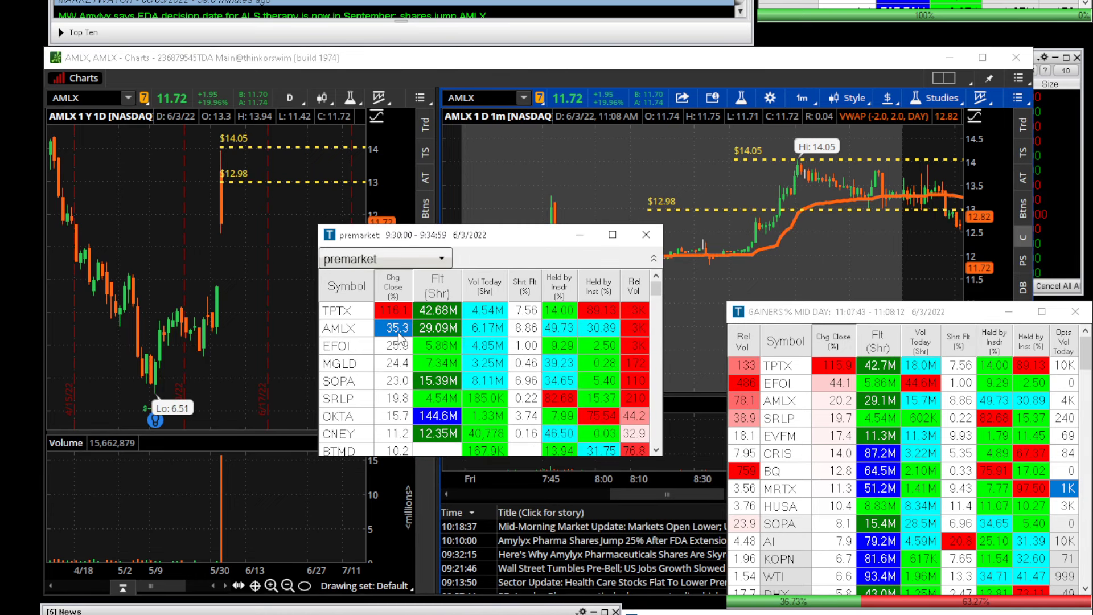
{"action": "left_click", "coordinate": [471, 336]}
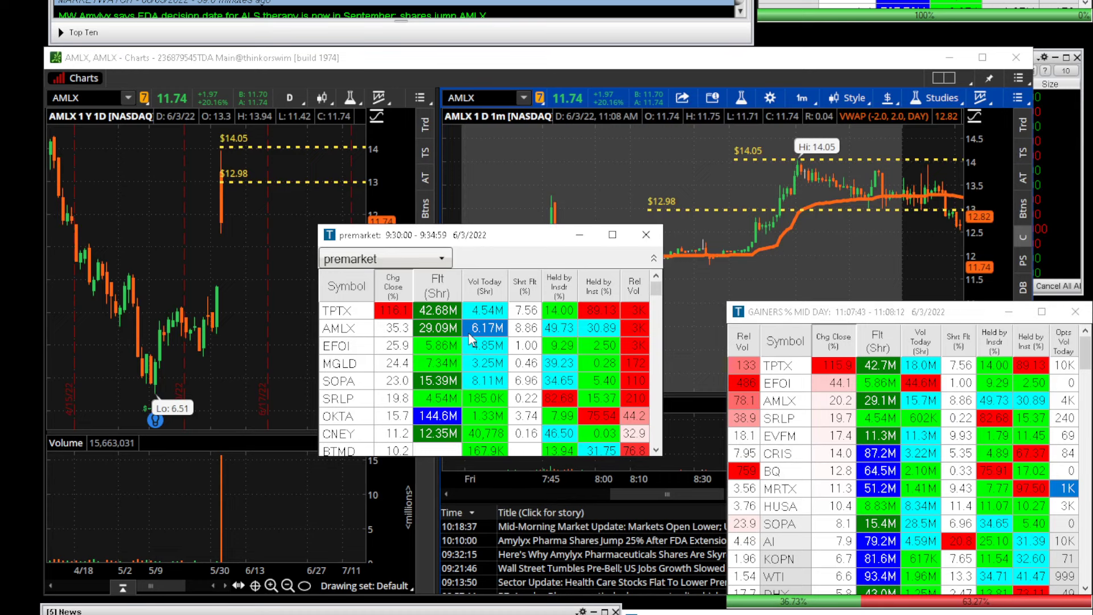
{"action": "left_click", "coordinate": [557, 335]}
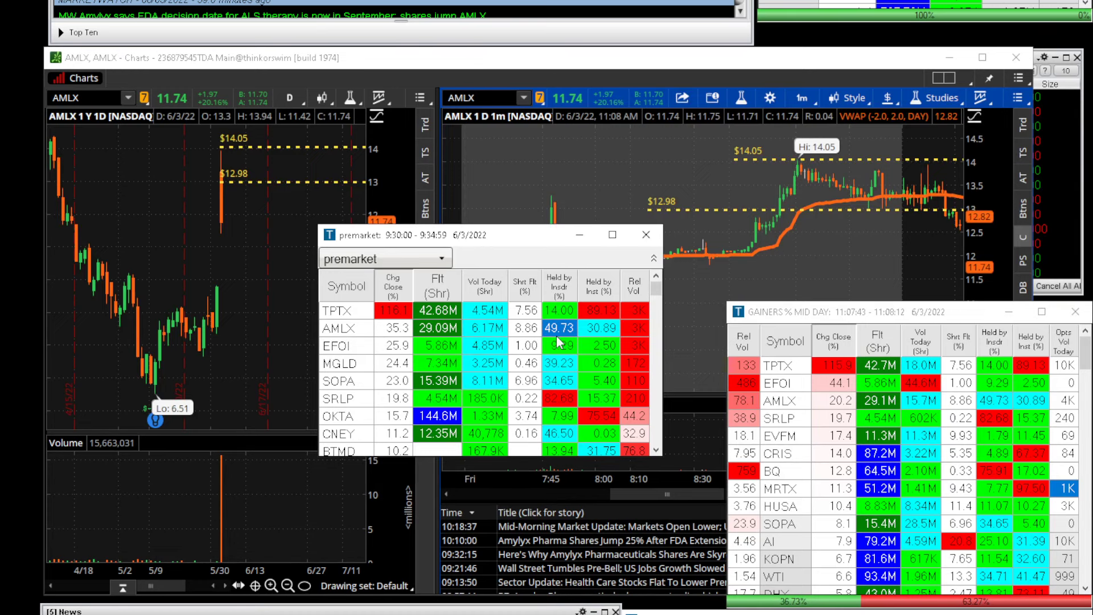
{"action": "left_click_drag", "start_coordinate": [532, 242], "coordinate": [388, 216]}
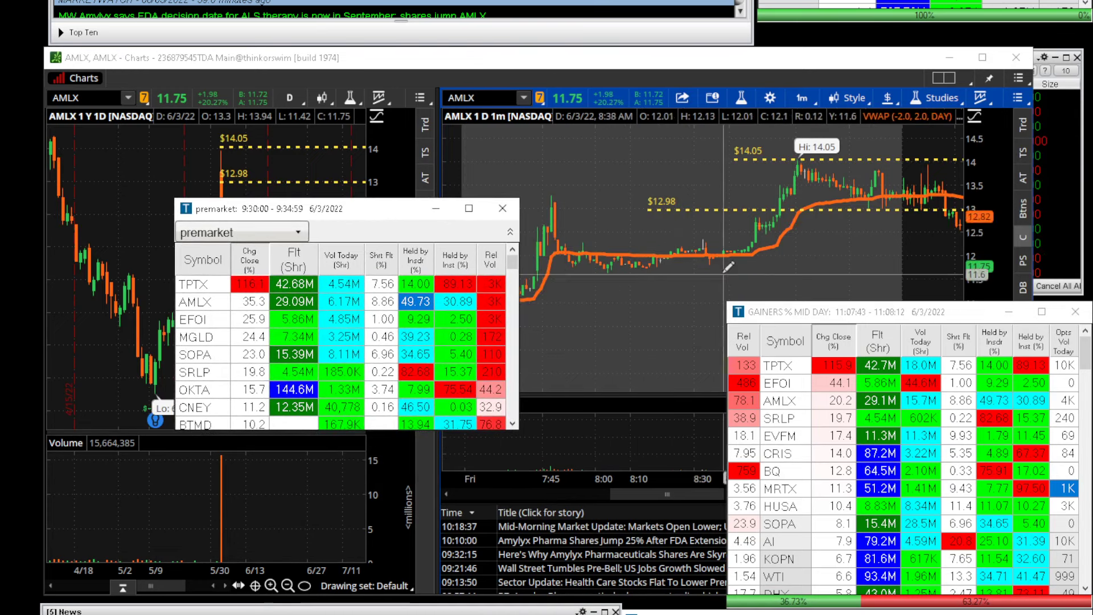
Read the news story "Amylyx Pharma Shares Jump 25% After FDA Extension" and examine AMLX's one-minute price action around the $12.98 level.
{"action": "left_click", "coordinate": [583, 538]}
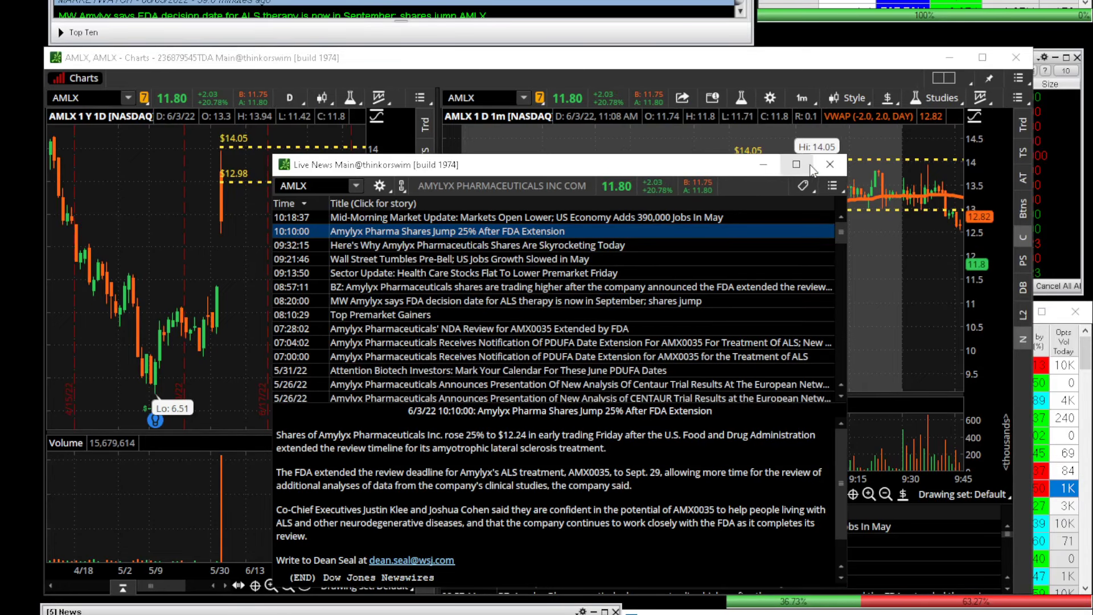
{"action": "left_click", "coordinate": [829, 164]}
{"action": "scroll", "coordinate": [796, 312], "scroll_direction": "down", "scroll_amount": 2}
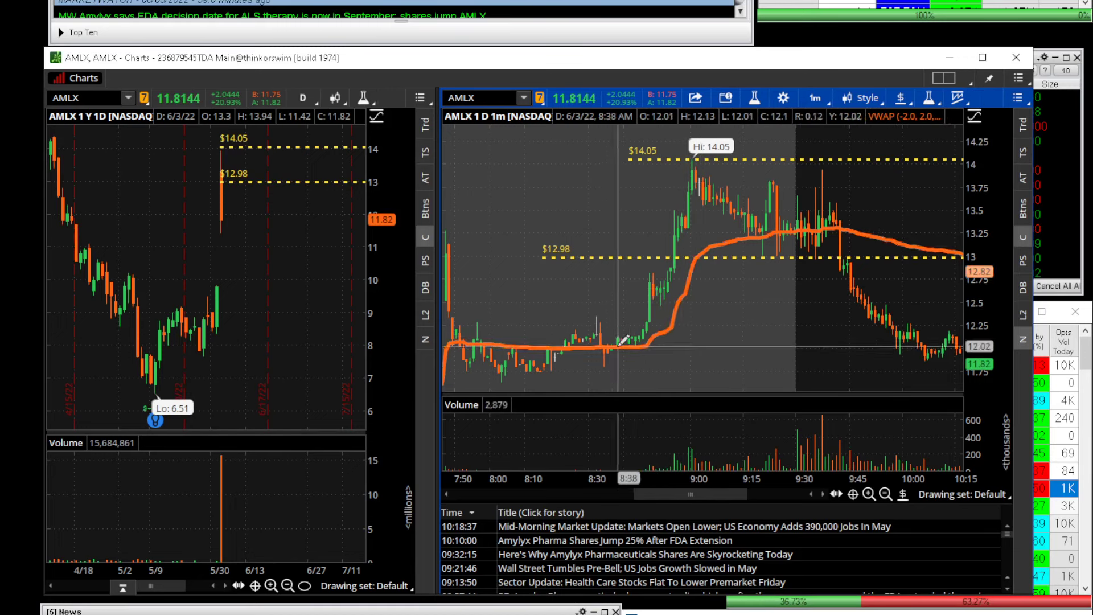
{"action": "scroll", "coordinate": [712, 273], "scroll_direction": "up", "scroll_amount": 3}
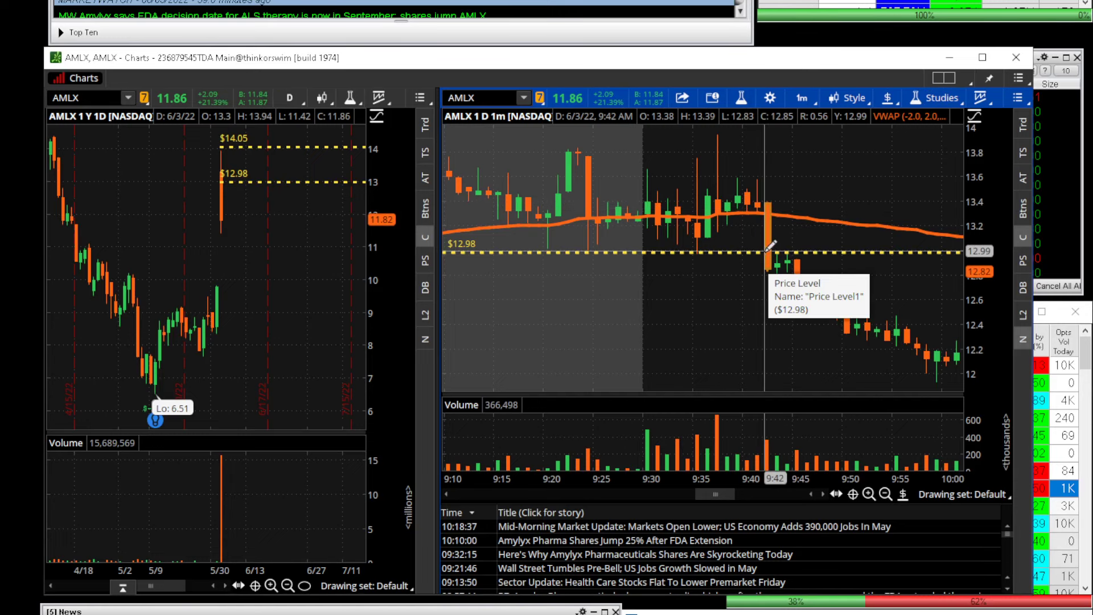
{"action": "left_click_drag", "start_coordinate": [676, 474], "coordinate": [746, 473]}
{"action": "scroll", "coordinate": [751, 276], "scroll_direction": "down", "scroll_amount": 5}
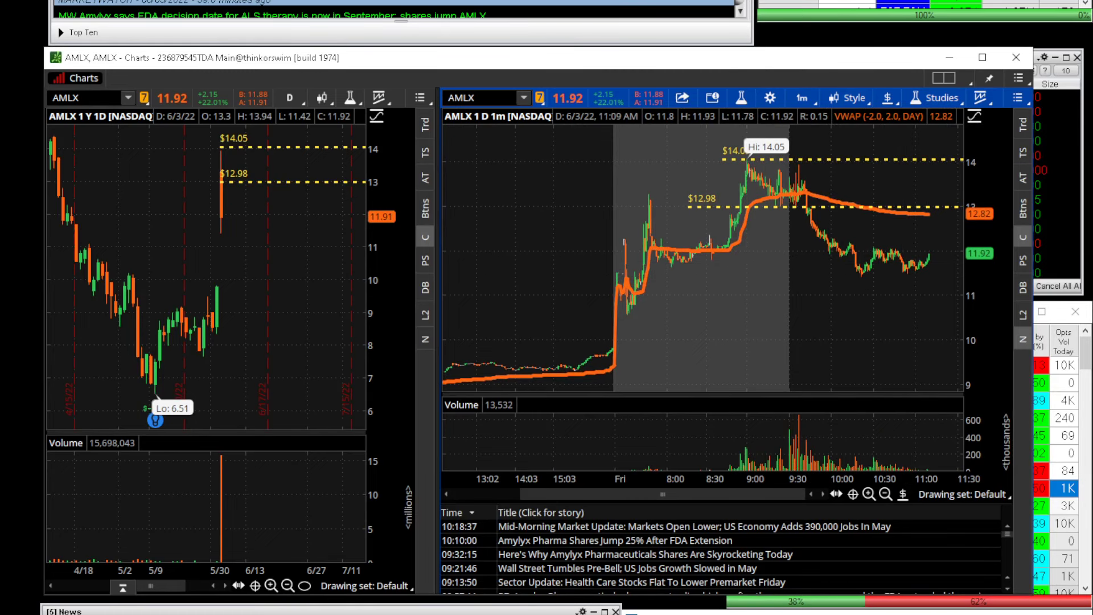
Review the trades image again and inspect AMLX's one-minute candles shortly before and after the market open.
{"action": "key", "text": "alt+Tab"}
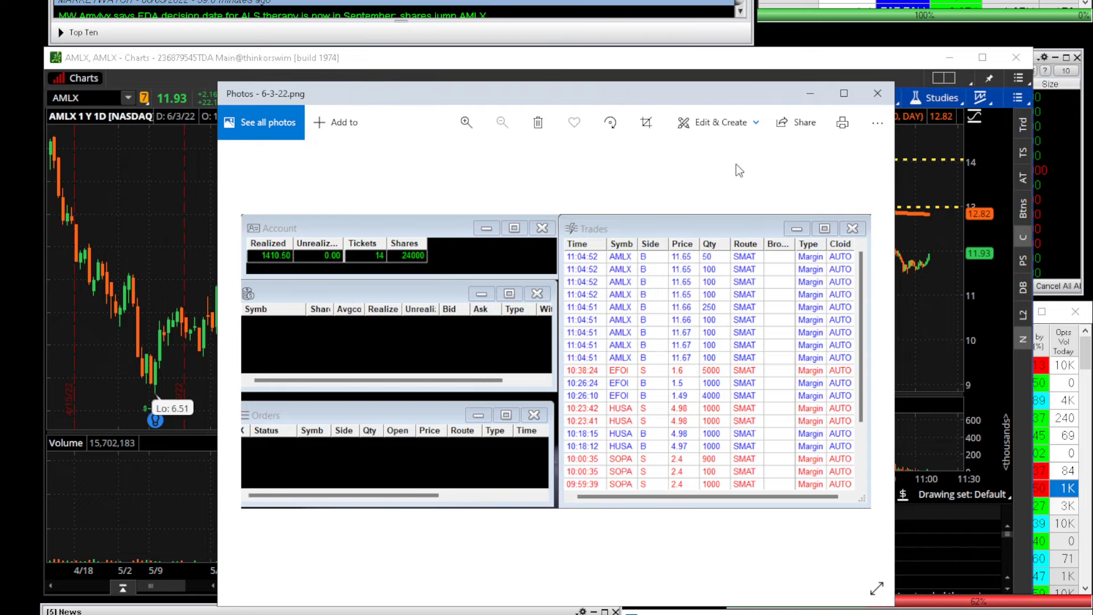
{"action": "left_click", "coordinate": [808, 93]}
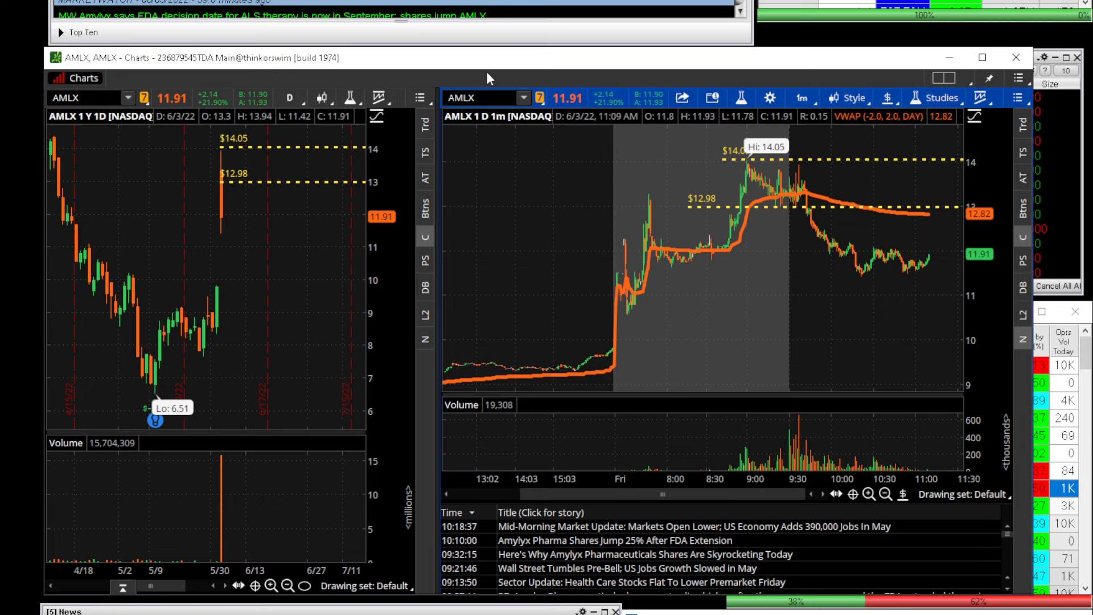
{"action": "left_click", "coordinate": [477, 97]}
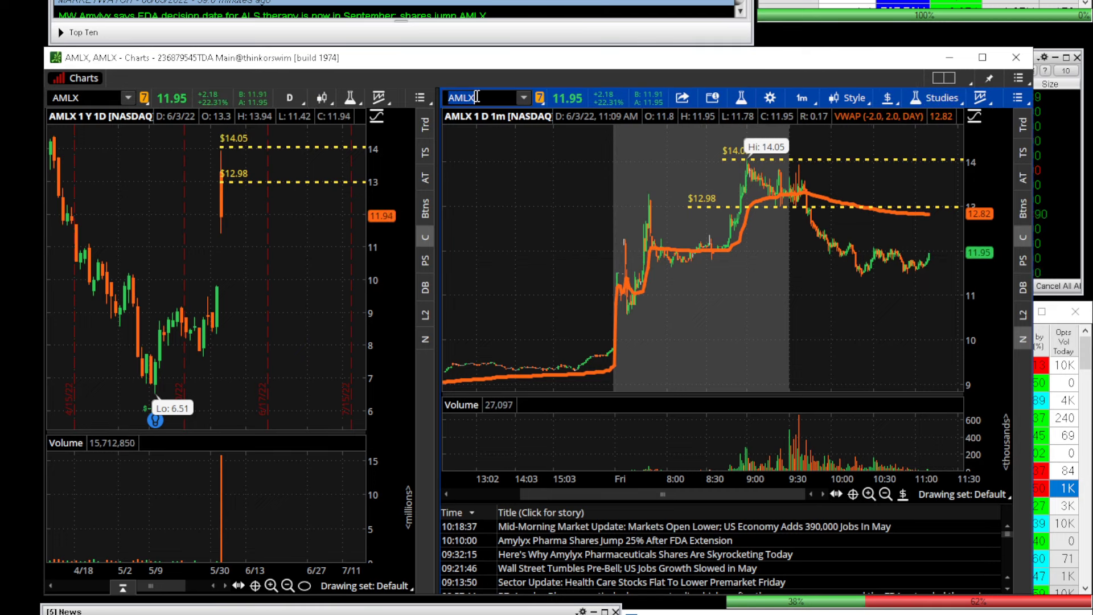
{"action": "left_click_drag", "start_coordinate": [772, 223], "coordinate": [829, 229]}
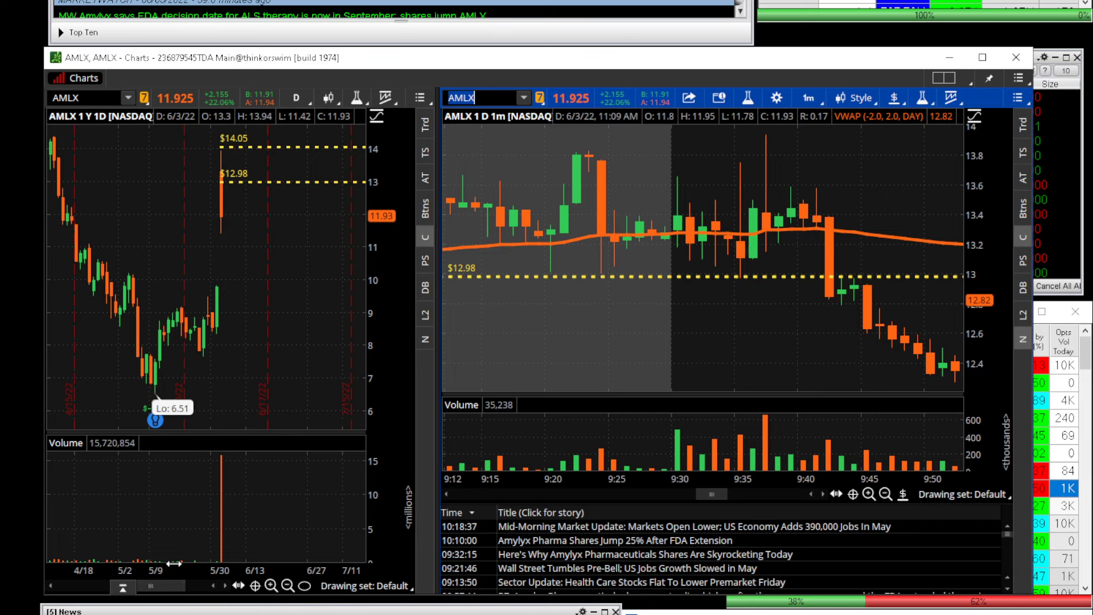
Mark the late-March high-volume bar and the 3/28 sell-off candle with ellipses on the AMLX daily chart.
{"action": "left_click_drag", "start_coordinate": [183, 567], "coordinate": [859, 538]}
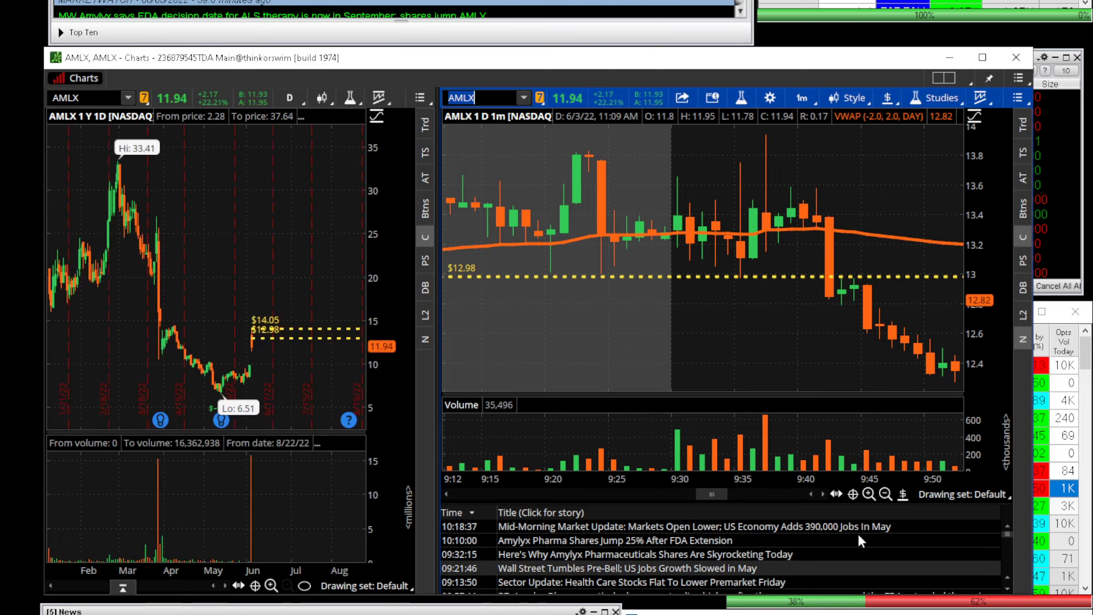
{"action": "left_click", "coordinate": [139, 478]}
{"action": "left_click", "coordinate": [171, 529]}
{"action": "scroll", "coordinate": [156, 316], "scroll_direction": "up", "scroll_amount": 7}
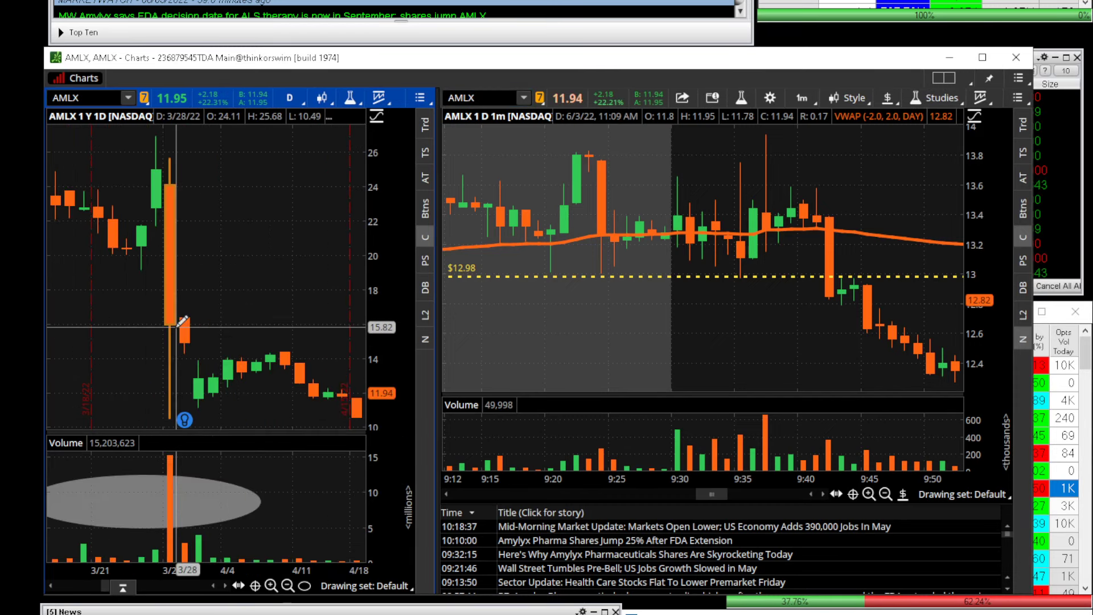
{"action": "left_click", "coordinate": [135, 186]}
{"action": "left_click_drag", "start_coordinate": [197, 302], "coordinate": [199, 327]}
{"action": "scroll", "coordinate": [156, 565], "scroll_direction": "down", "scroll_amount": 5}
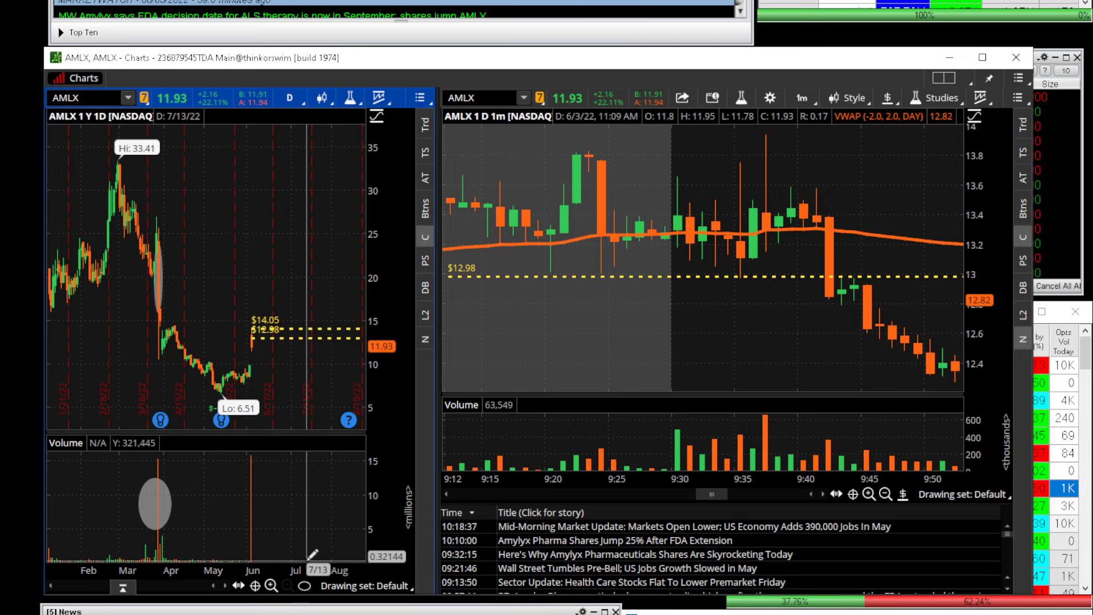
Add a horizontal price level at $14.55 to the AMLX daily chart with the price level drawing tool.
{"action": "left_click", "coordinate": [304, 585]}
{"action": "left_click", "coordinate": [353, 288]}
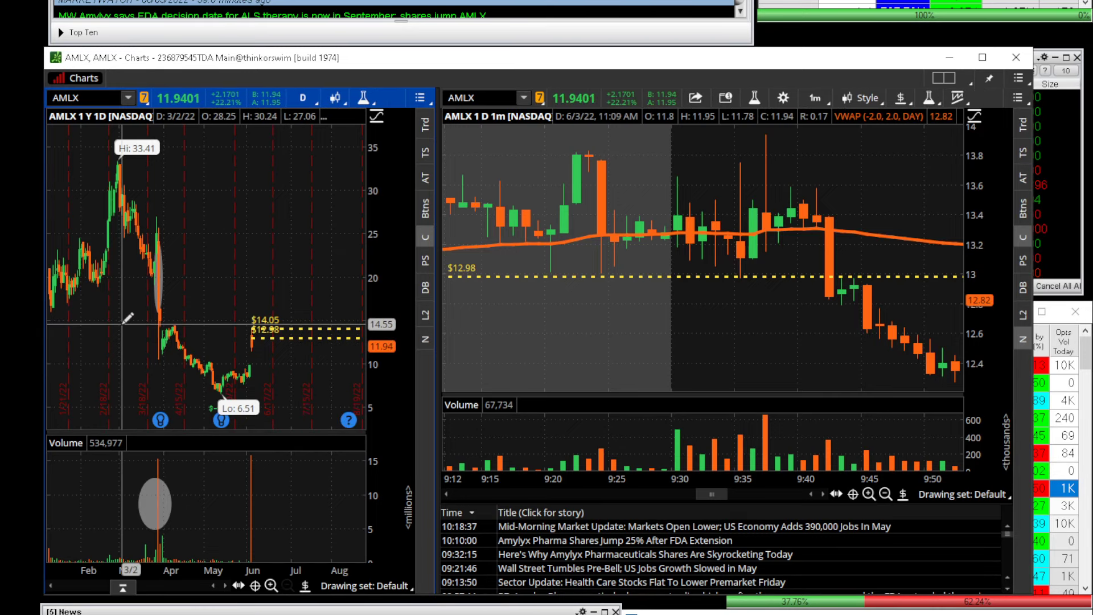
{"action": "left_click", "coordinate": [121, 324]}
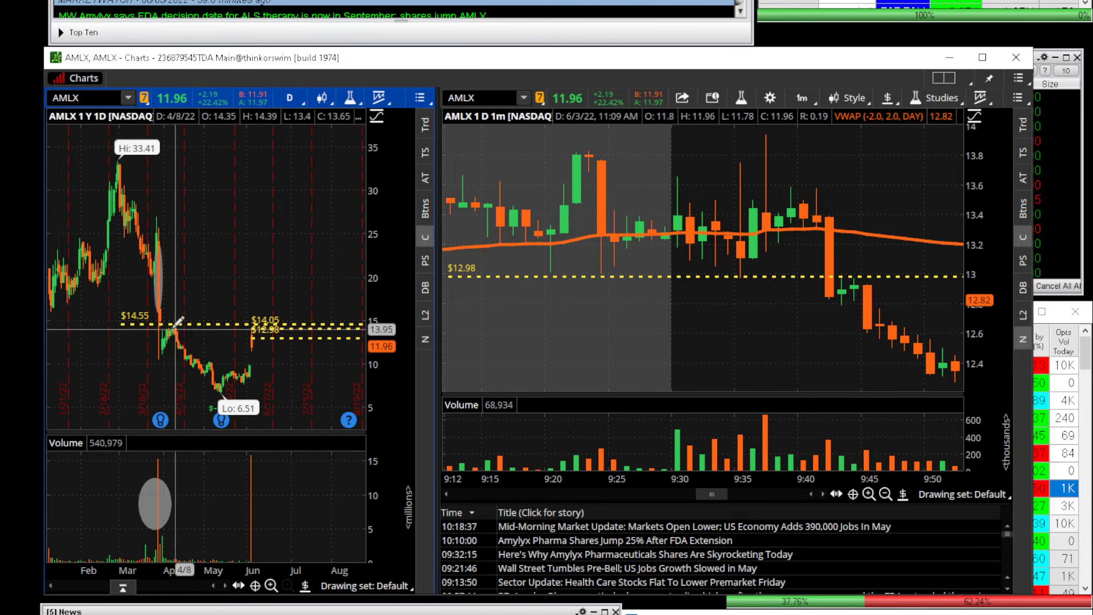
Examine AMLX's one-minute chart across the premarket run-up and regular session against the marked price levels.
{"action": "mouse_move", "coordinate": [632, 483]}
{"action": "left_mouse_down"}
{"action": "mouse_move", "coordinate": [873, 471]}
{"action": "mouse_move", "coordinate": [677, 473]}
{"action": "left_mouse_up"}
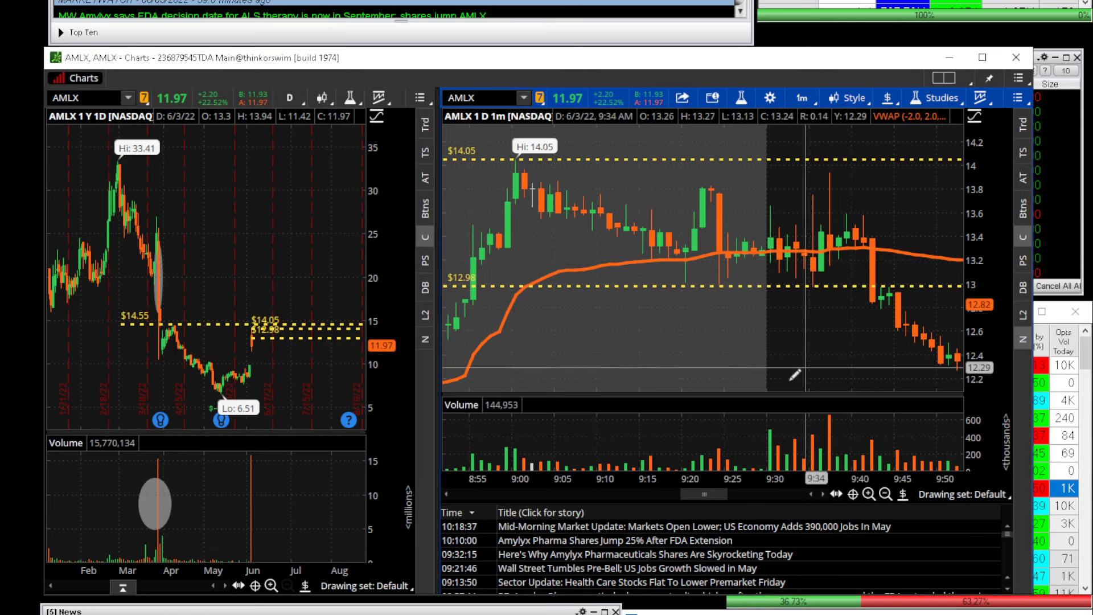
{"action": "left_click_drag", "start_coordinate": [653, 480], "coordinate": [910, 479]}
{"action": "scroll", "coordinate": [864, 281], "scroll_direction": "down", "scroll_amount": 5}
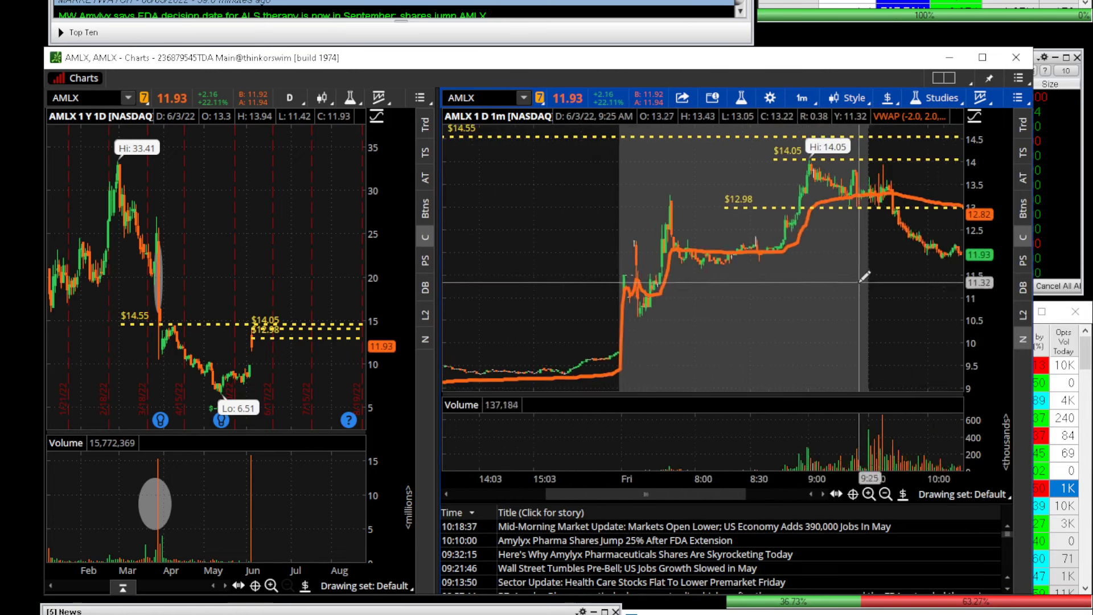
{"action": "scroll", "coordinate": [737, 303], "scroll_direction": "down", "scroll_amount": 1}
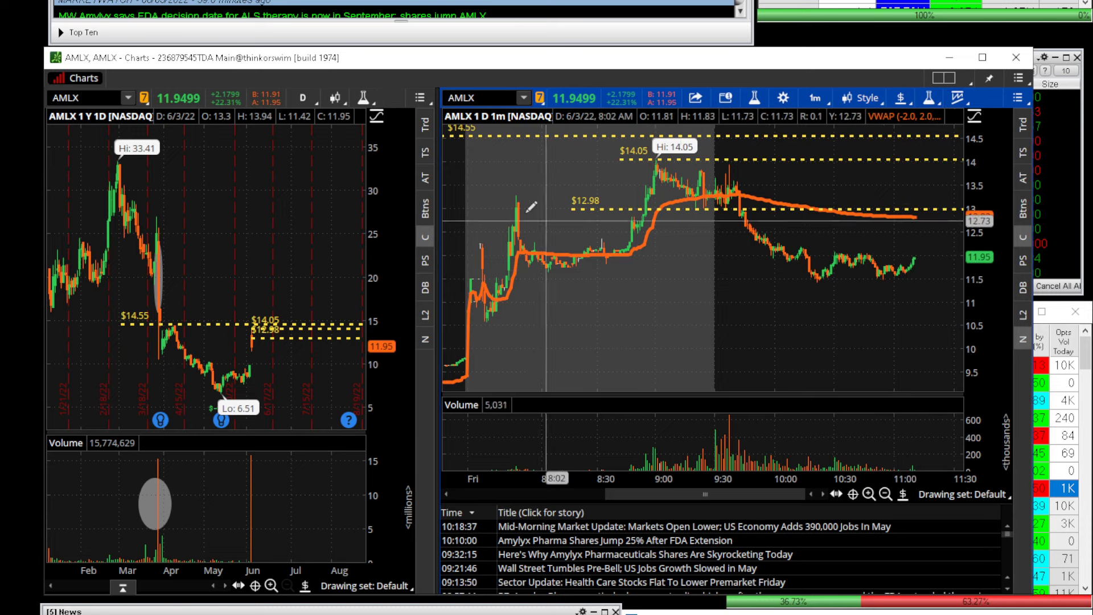
Load the symbol SOPA into the linked charts and narrow the daily chart to the most recent weeks.
{"action": "left_click", "coordinate": [500, 100]}
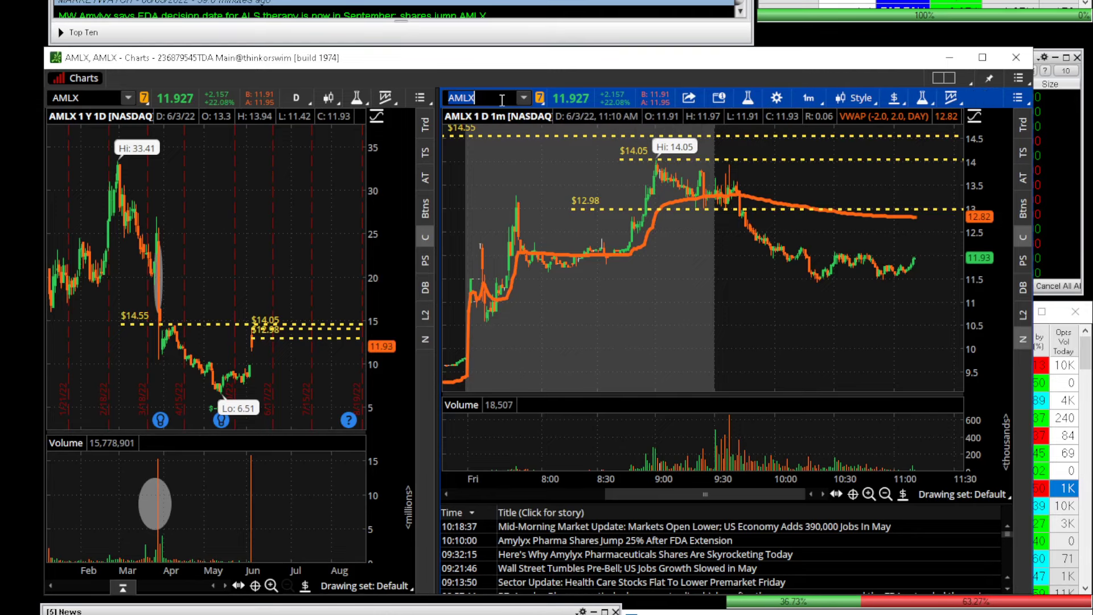
{"action": "type", "text": "A"}
{"action": "key", "text": "Return"}
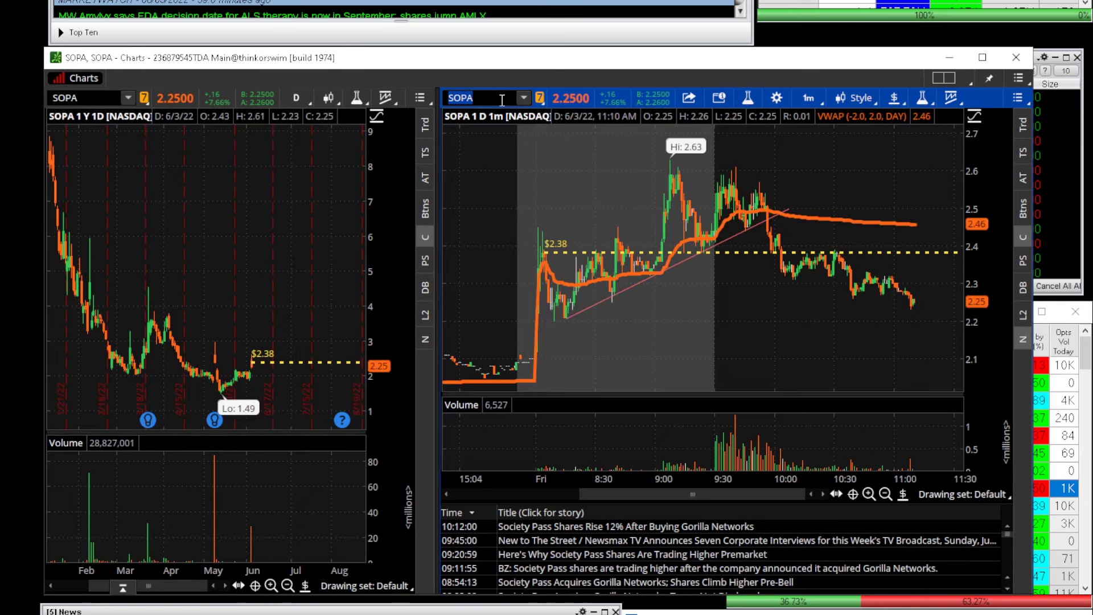
{"action": "scroll", "coordinate": [307, 332], "scroll_direction": "up", "scroll_amount": 5}
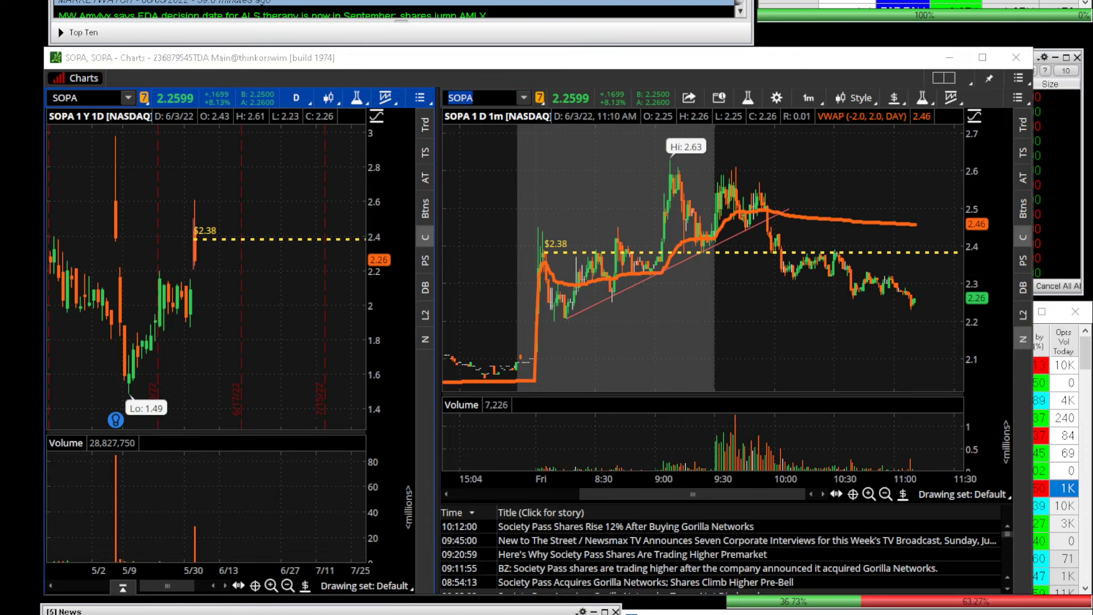
Check SOPA's float and today's volume in the premarket scan.
{"action": "key", "text": "alt+Tab"}
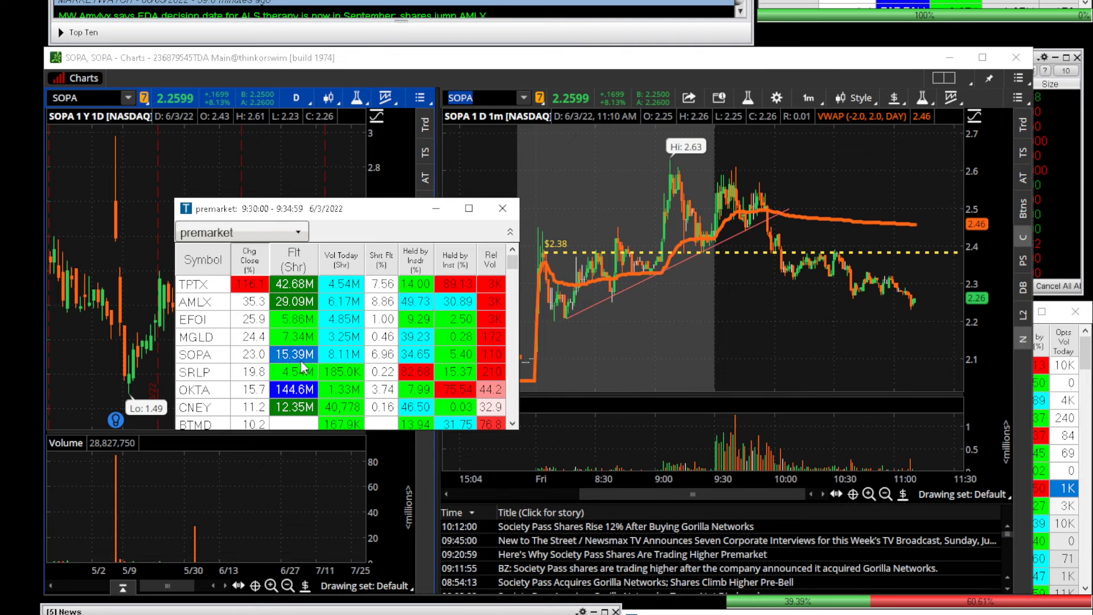
{"action": "left_click", "coordinate": [340, 357]}
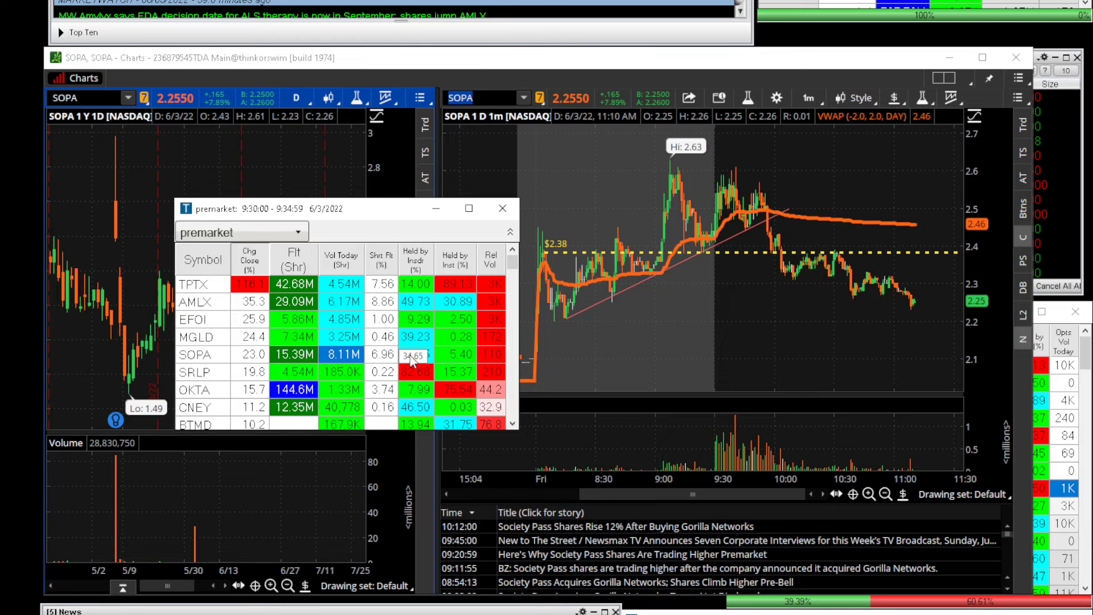
Check SOPA's insider and institutional holding percentages in the premarket scan and return to the charts.
{"action": "left_click", "coordinate": [412, 358]}
{"action": "left_click", "coordinate": [457, 357]}
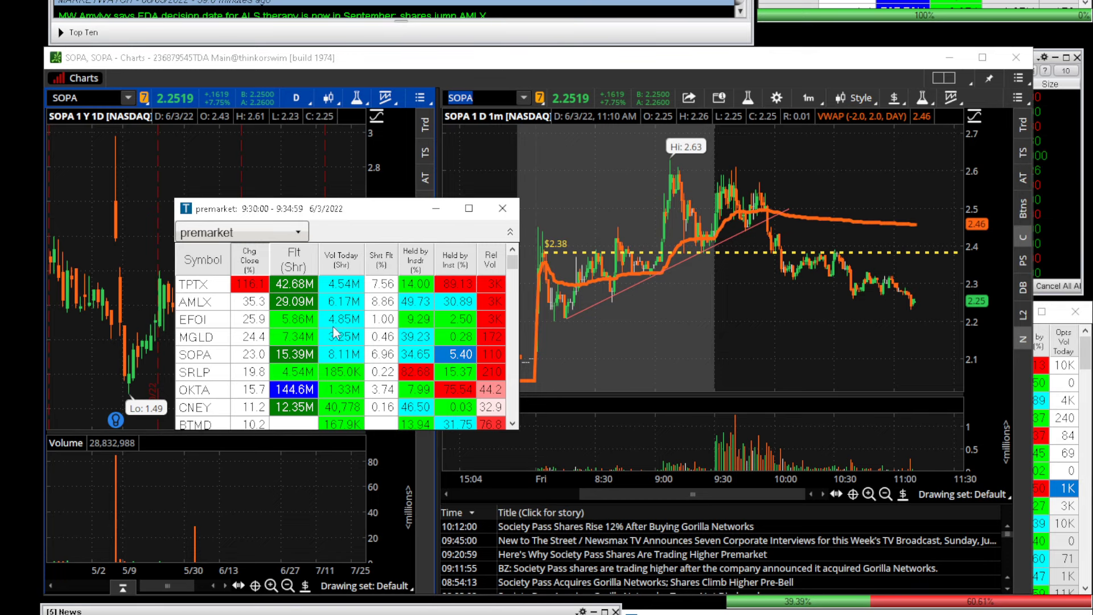
{"action": "left_click", "coordinate": [518, 67]}
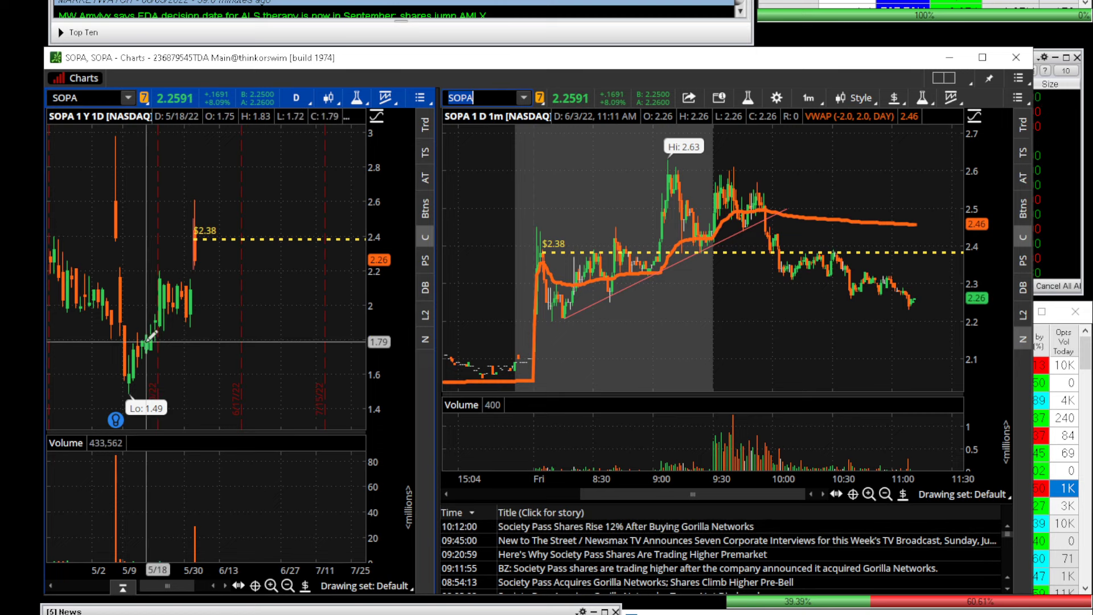
Widen SOPA's daily chart back to April and mark the early May spike candle and its volume bar with ellipses.
{"action": "left_click_drag", "start_coordinate": [113, 568], "coordinate": [146, 569]}
{"action": "left_click", "coordinate": [305, 585]}
{"action": "left_click", "coordinate": [341, 334]}
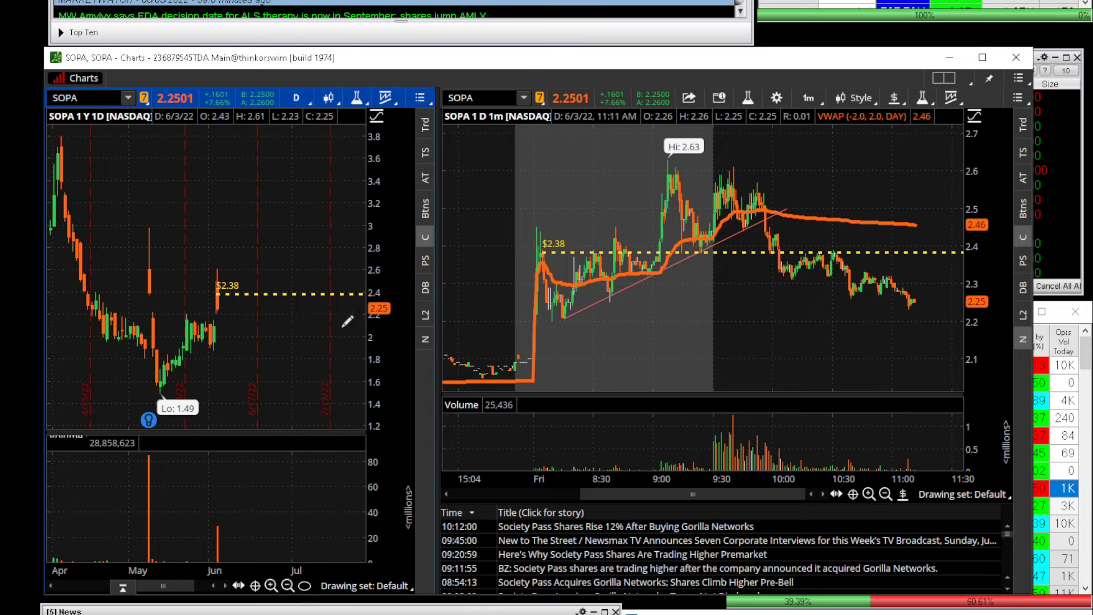
{"action": "left_click", "coordinate": [130, 237]}
{"action": "left_click", "coordinate": [148, 272]}
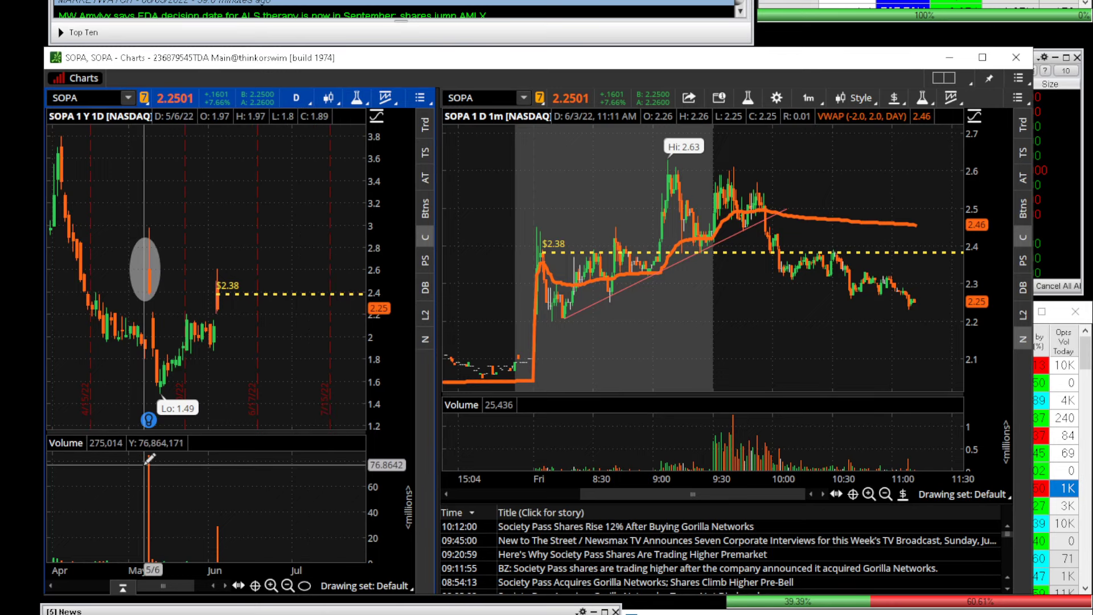
{"action": "left_click", "coordinate": [140, 464]}
{"action": "left_click", "coordinate": [161, 529]}
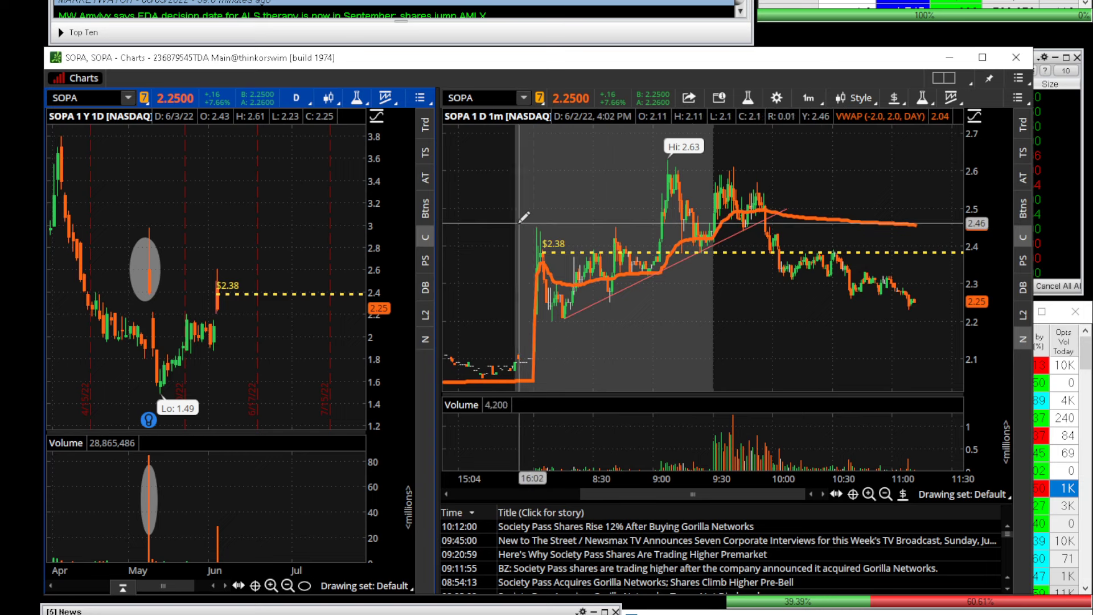
Examine SOPA's one-minute price action from premarket past the 9:30 open against the $2.38 level, trendline and VWAP.
{"action": "left_click_drag", "start_coordinate": [518, 225], "coordinate": [652, 233]}
{"action": "scroll", "coordinate": [795, 239], "scroll_direction": "down", "scroll_amount": 3}
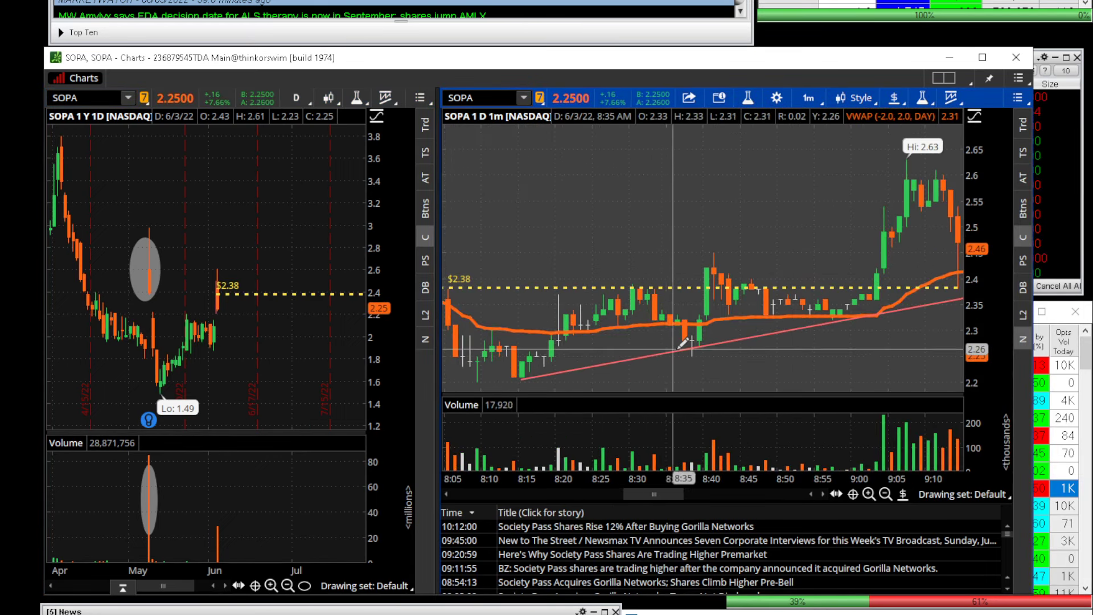
{"action": "scroll", "coordinate": [736, 332], "scroll_direction": "down", "scroll_amount": 3}
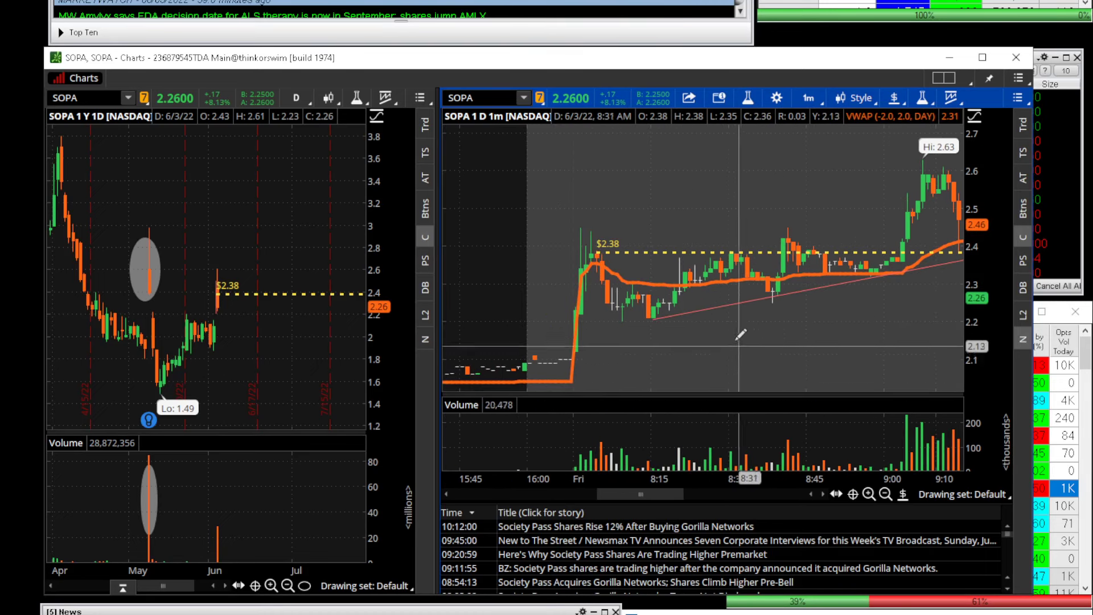
{"action": "scroll", "coordinate": [736, 332], "scroll_direction": "down", "scroll_amount": 1}
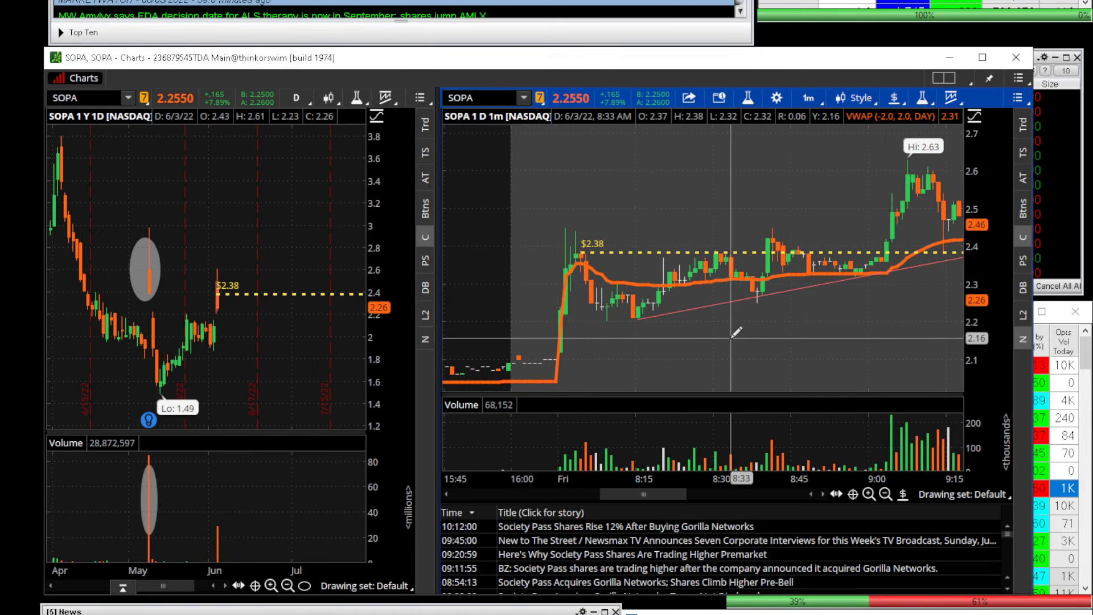
{"action": "scroll", "coordinate": [736, 331], "scroll_direction": "down", "scroll_amount": 1}
{"action": "scroll", "coordinate": [736, 332], "scroll_direction": "down", "scroll_amount": 5}
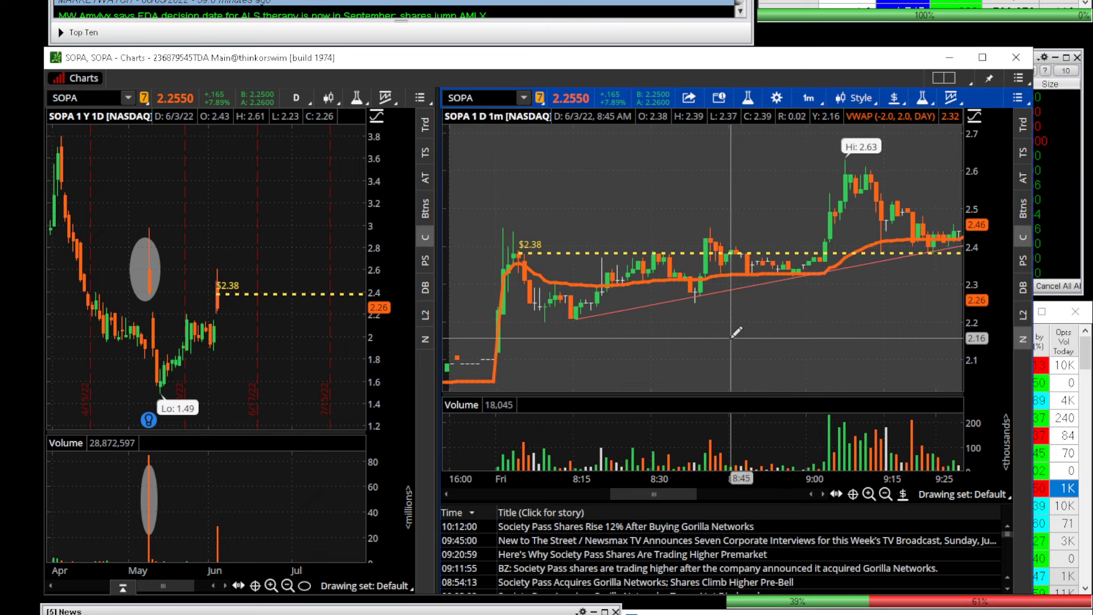
{"action": "scroll", "coordinate": [736, 331], "scroll_direction": "down", "scroll_amount": 3}
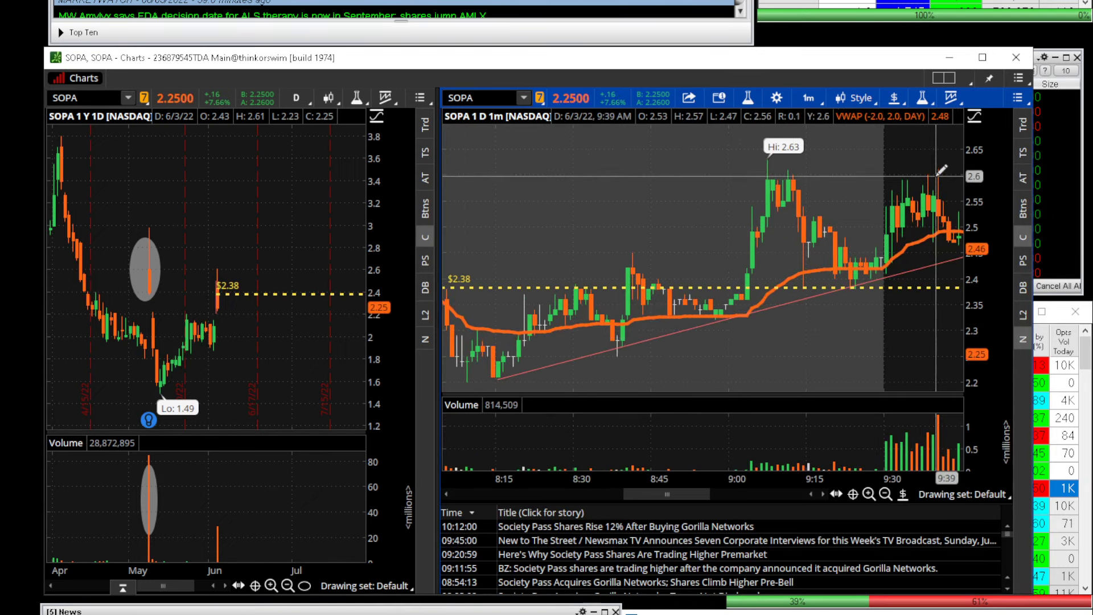
{"action": "scroll", "coordinate": [898, 220], "scroll_direction": "down", "scroll_amount": 3}
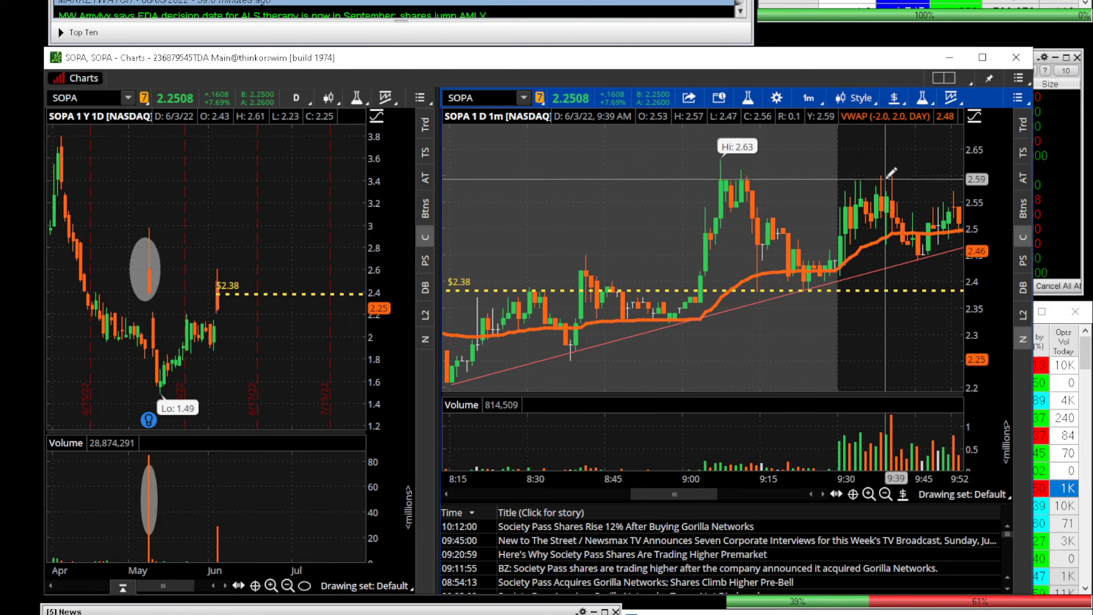
{"action": "scroll", "coordinate": [893, 234], "scroll_direction": "down", "scroll_amount": 3}
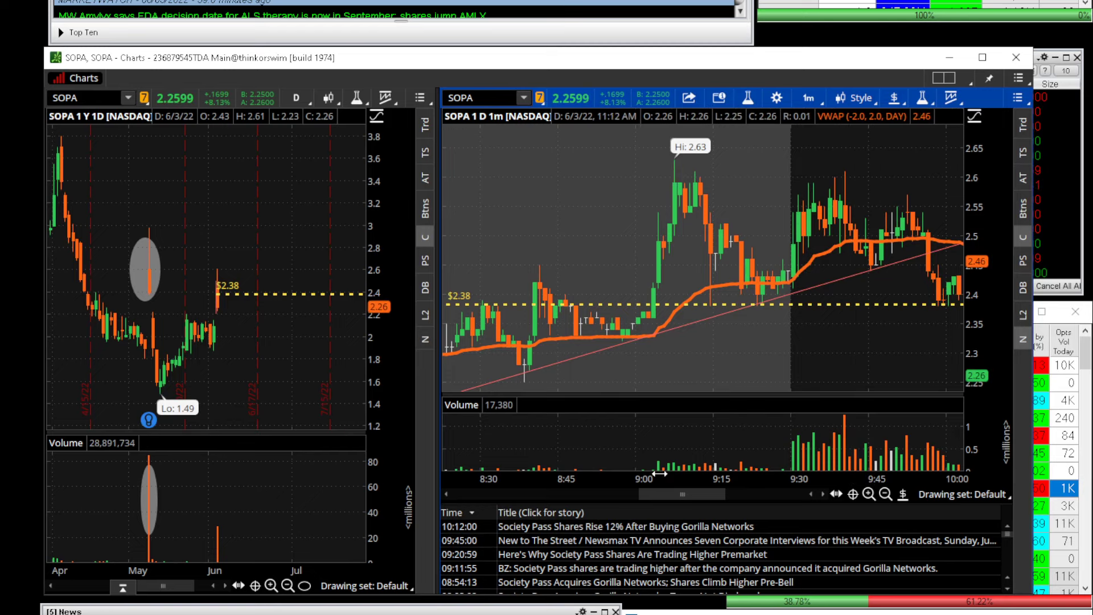
Widen SOPA's one-minute chart to the full session and inspect the trendline and VWAP area around 9:54.
{"action": "left_click_drag", "start_coordinate": [660, 474], "coordinate": [825, 473]}
{"action": "left_click_drag", "start_coordinate": [845, 281], "coordinate": [759, 276]}
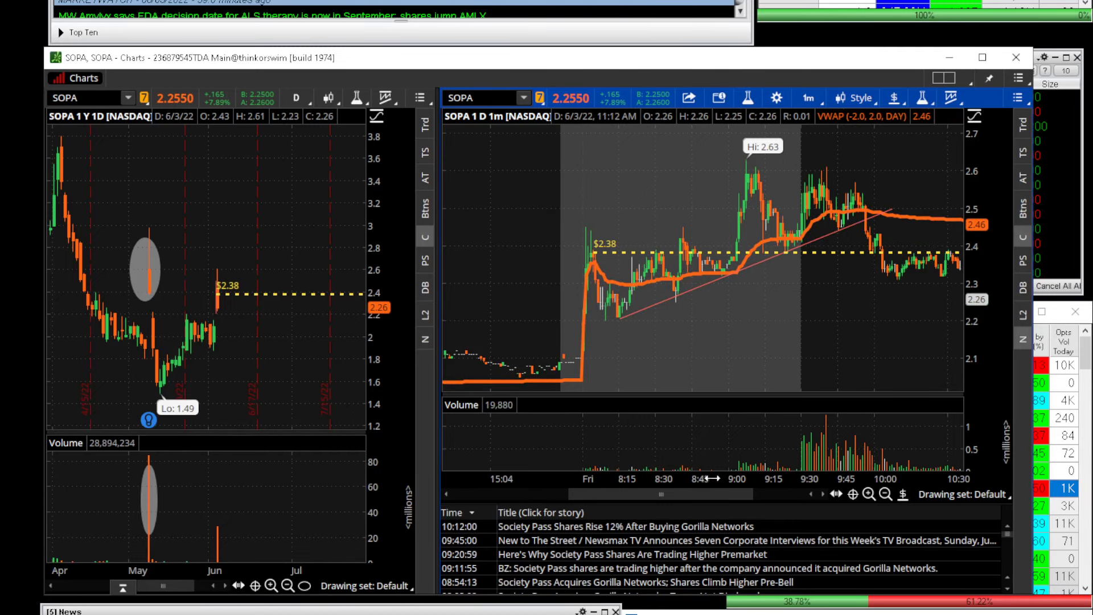
{"action": "left_click_drag", "start_coordinate": [717, 477], "coordinate": [809, 477]}
{"action": "left_click_drag", "start_coordinate": [901, 326], "coordinate": [808, 289]}
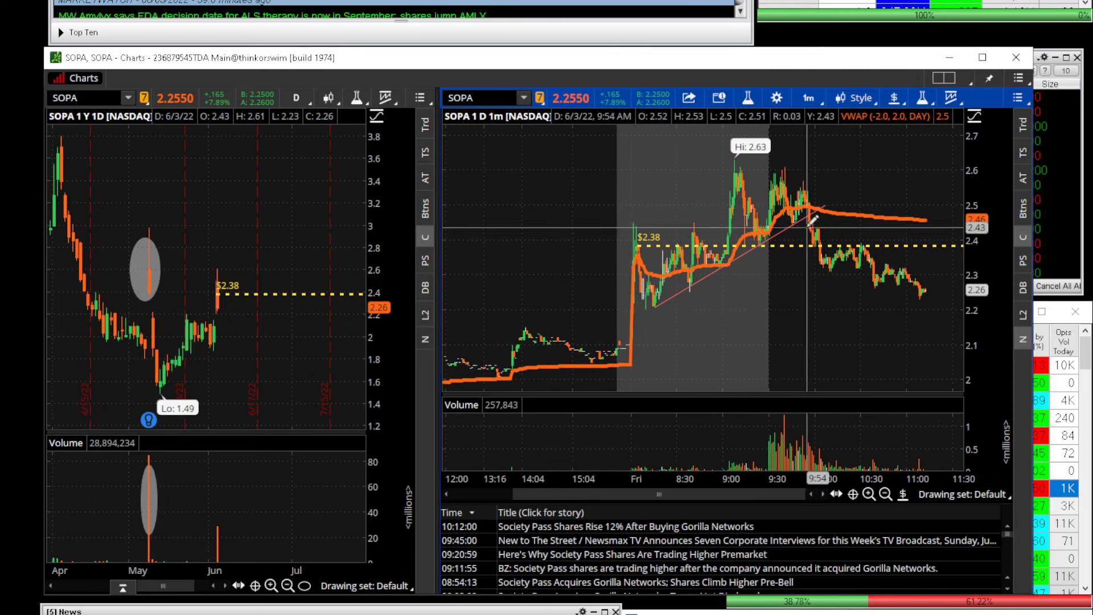
{"action": "mouse_move", "coordinate": [811, 215]}
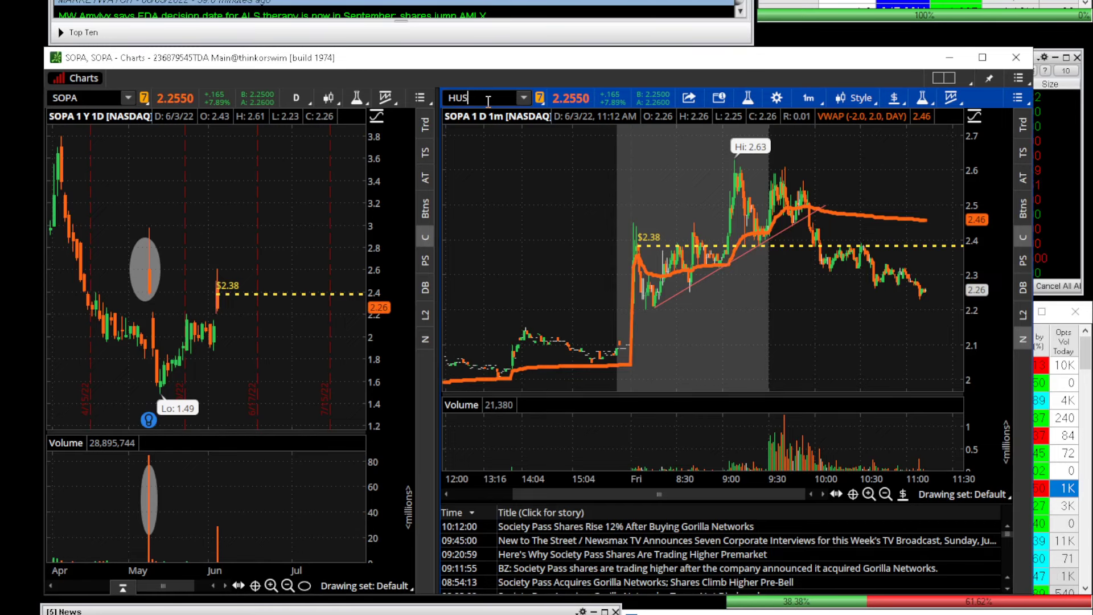
Load the symbol HUSA into the linked charts and narrow the daily chart to the candles from late May onward.
{"action": "type", "text": "A"}
{"action": "key", "text": "Return"}
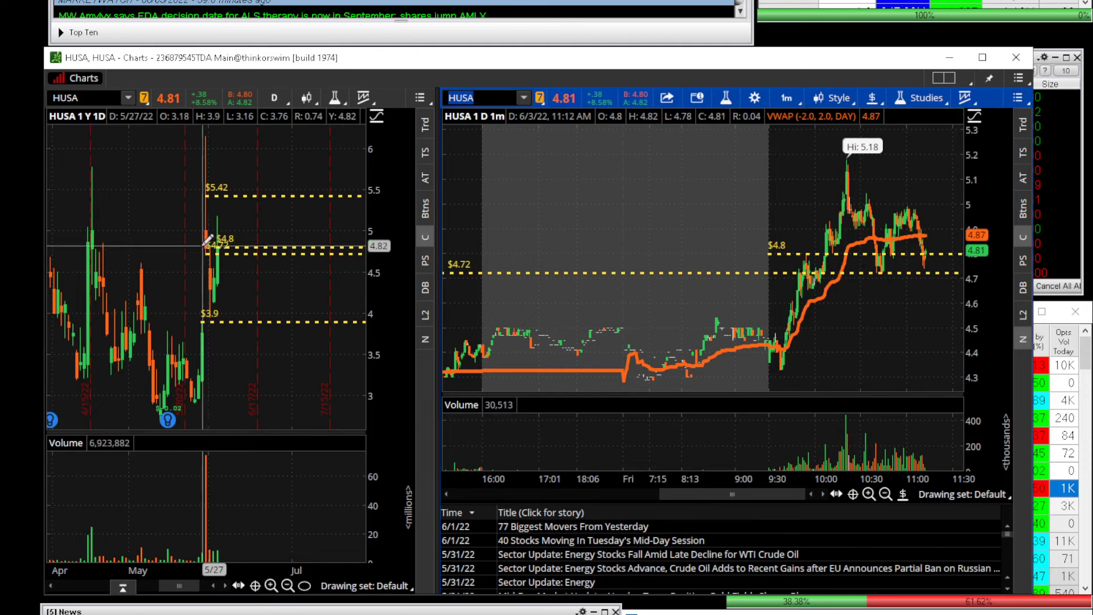
{"action": "left_click_drag", "start_coordinate": [177, 246], "coordinate": [279, 251]}
{"action": "left_click_drag", "start_coordinate": [109, 256], "coordinate": [222, 263]}
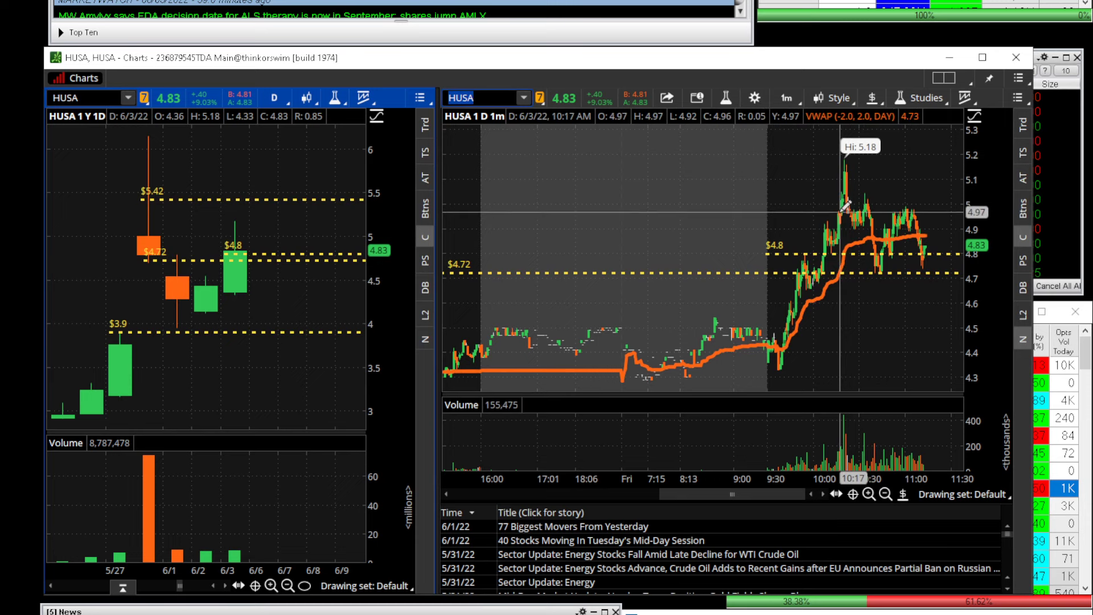
Zoom HUSA's one-minute chart to about 9:56–10:25 and check the HUSA fills in the 6-3-22.png trade screenshot.
{"action": "left_click_drag", "start_coordinate": [806, 274], "coordinate": [854, 230]}
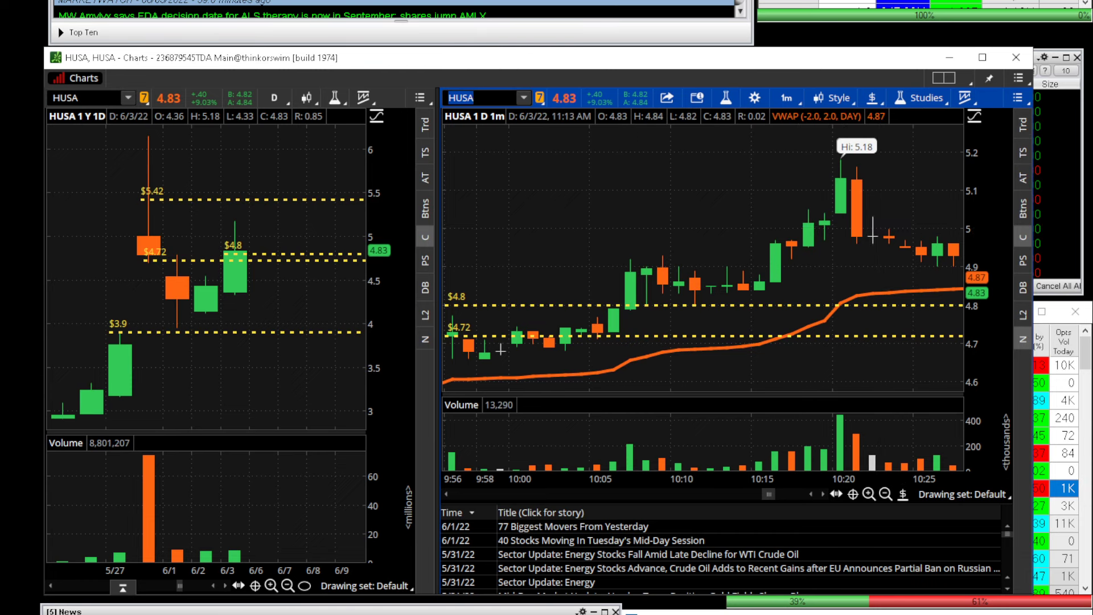
{"action": "key", "text": "alt+Tab"}
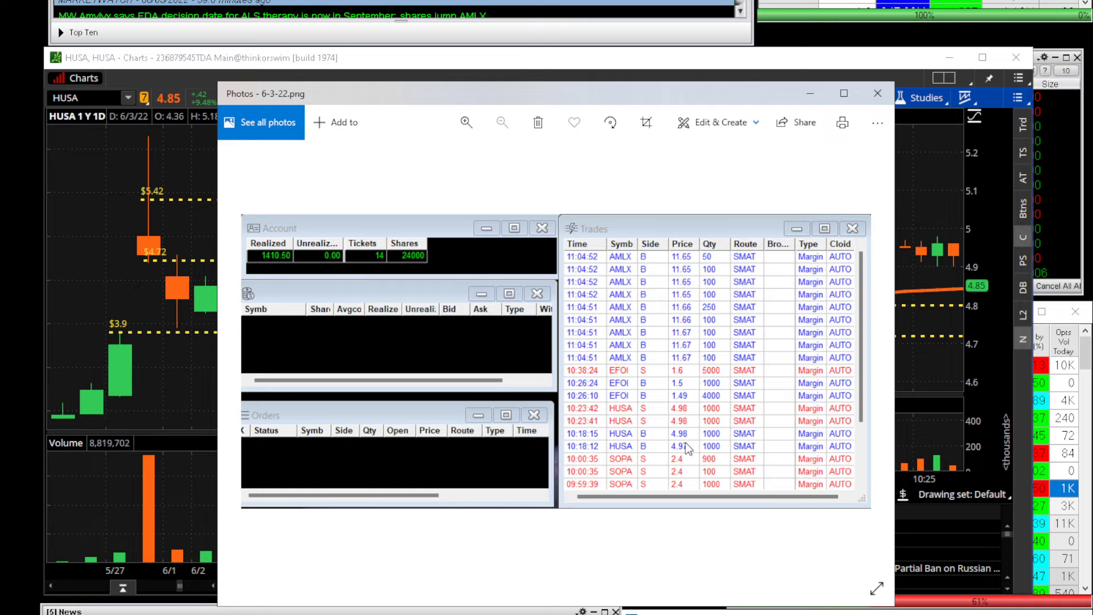
{"action": "left_click", "coordinate": [809, 103]}
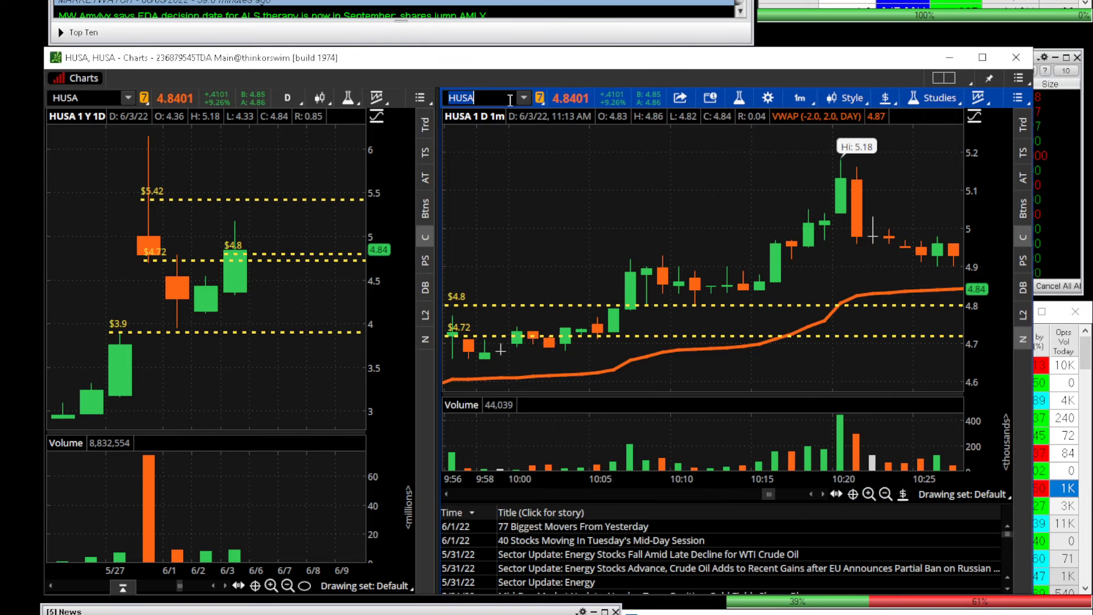
Load the symbol EFOI into the linked charts, survey its daily history, and narrow the daily chart to mid-May onward.
{"action": "type", "text": "EFOI"}
{"action": "key", "text": "Return"}
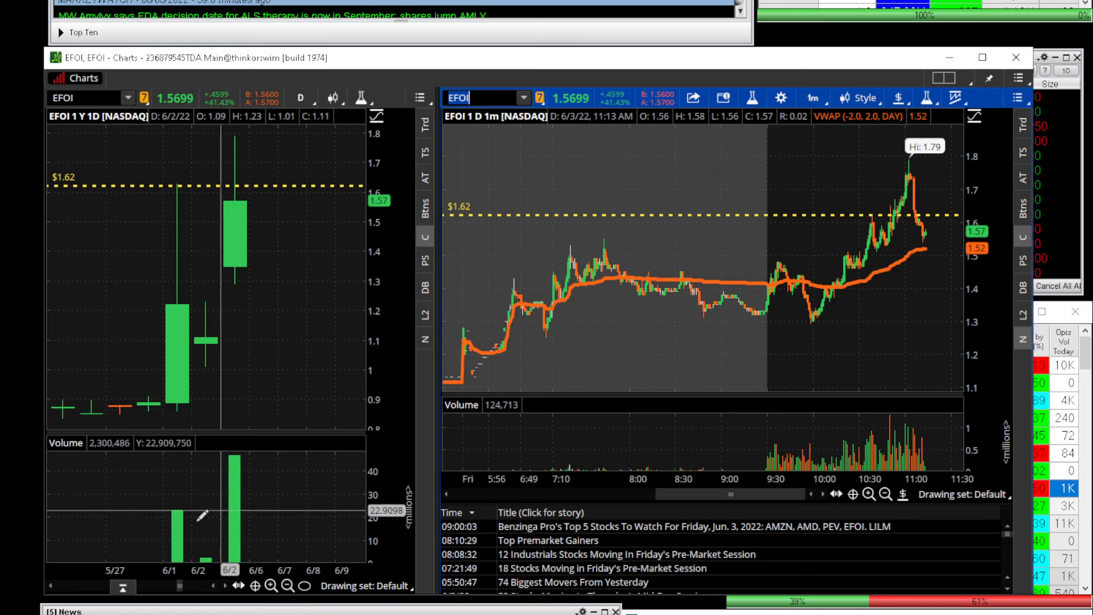
{"action": "left_click_drag", "start_coordinate": [146, 573], "coordinate": [347, 572]}
{"action": "left_click_drag", "start_coordinate": [360, 336], "coordinate": [313, 342]}
{"action": "left_click_drag", "start_coordinate": [176, 572], "coordinate": [647, 569]}
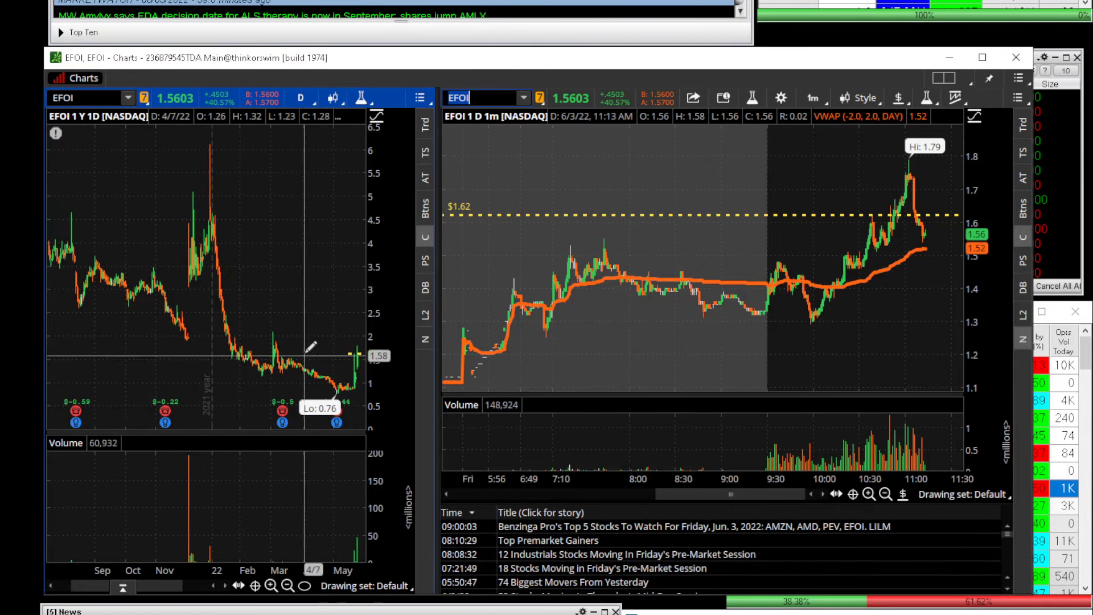
{"action": "left_click_drag", "start_coordinate": [301, 351], "coordinate": [367, 364]}
{"action": "left_click_drag", "start_coordinate": [234, 356], "coordinate": [367, 342]}
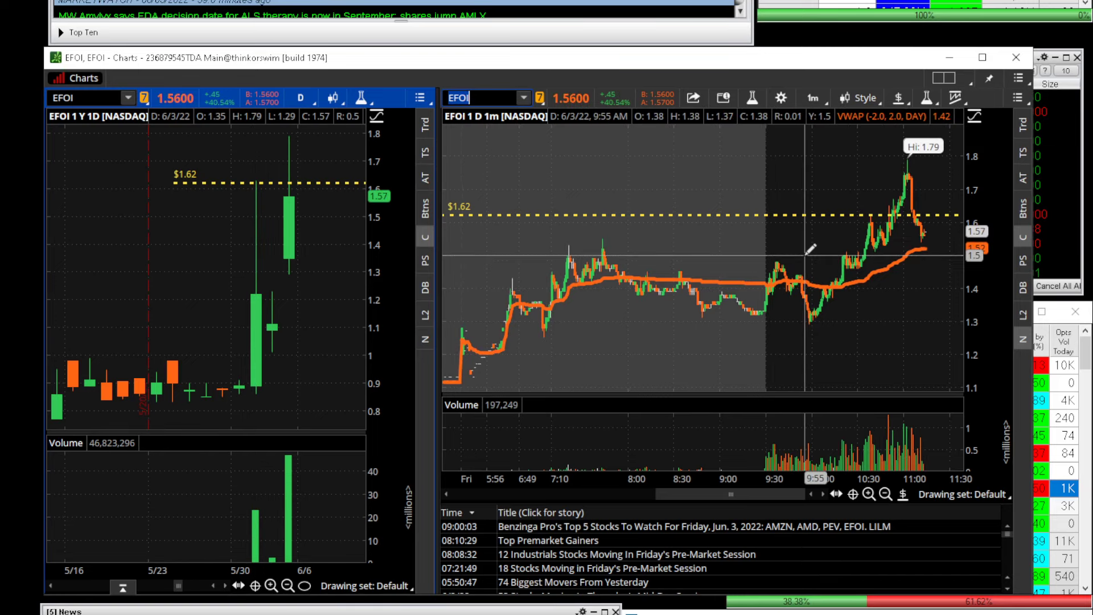
Extend EFOI's one-minute chart back to the previous afternoon and check the EFOI fills in the 6-3-22.png trade screenshot.
{"action": "left_click_drag", "start_coordinate": [592, 484], "coordinate": [555, 483]}
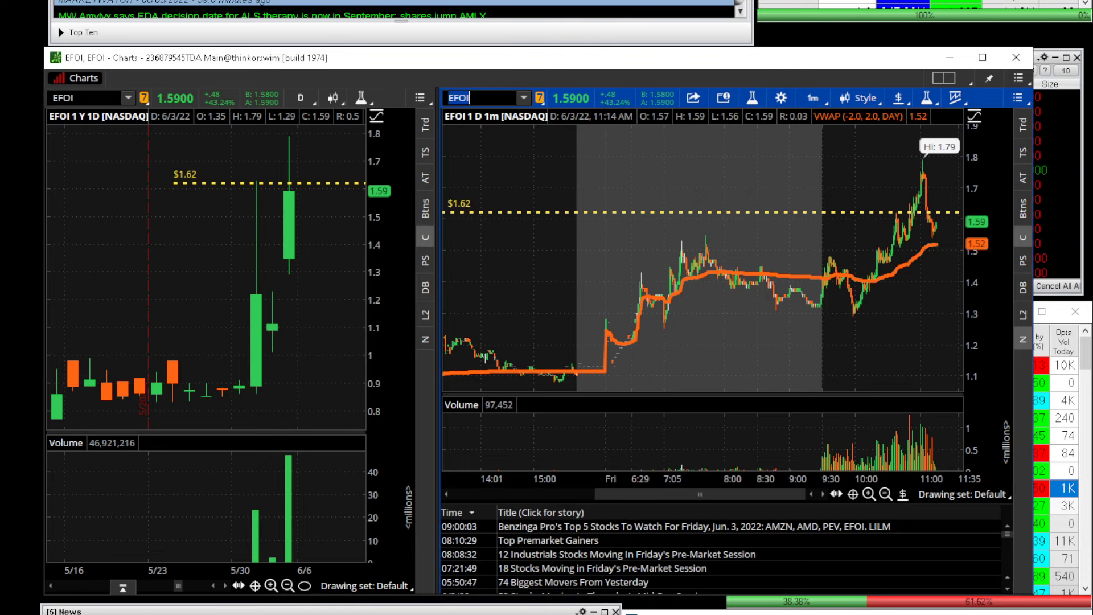
{"action": "key", "text": "alt+Tab"}
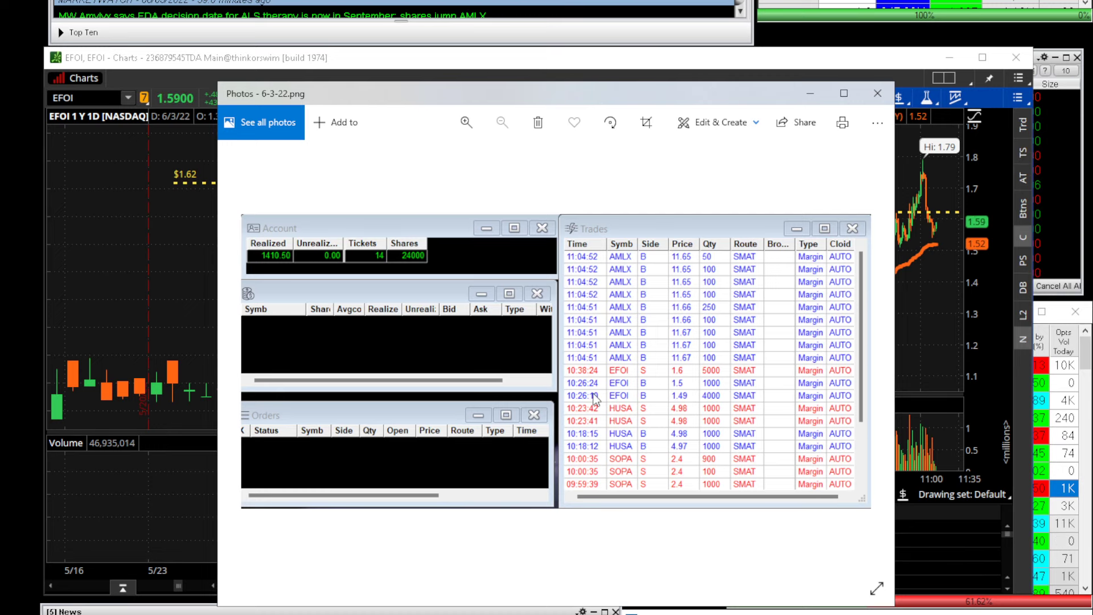
{"action": "left_click", "coordinate": [576, 66]}
Examine EFOI's one-minute chart around the 10:26 entries and 10:38 exit, and across the whole session against $1.62 and VWAP.
{"action": "left_click_drag", "start_coordinate": [788, 266], "coordinate": [907, 291]}
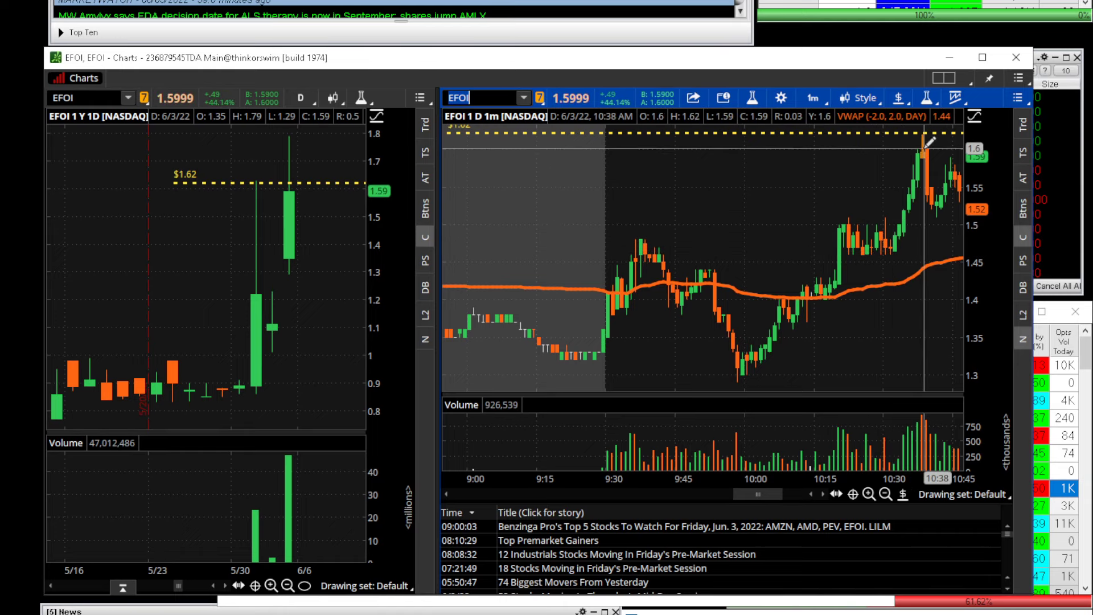
{"action": "left_click_drag", "start_coordinate": [637, 477], "coordinate": [788, 477]}
{"action": "scroll", "coordinate": [791, 339], "scroll_direction": "down", "scroll_amount": 1}
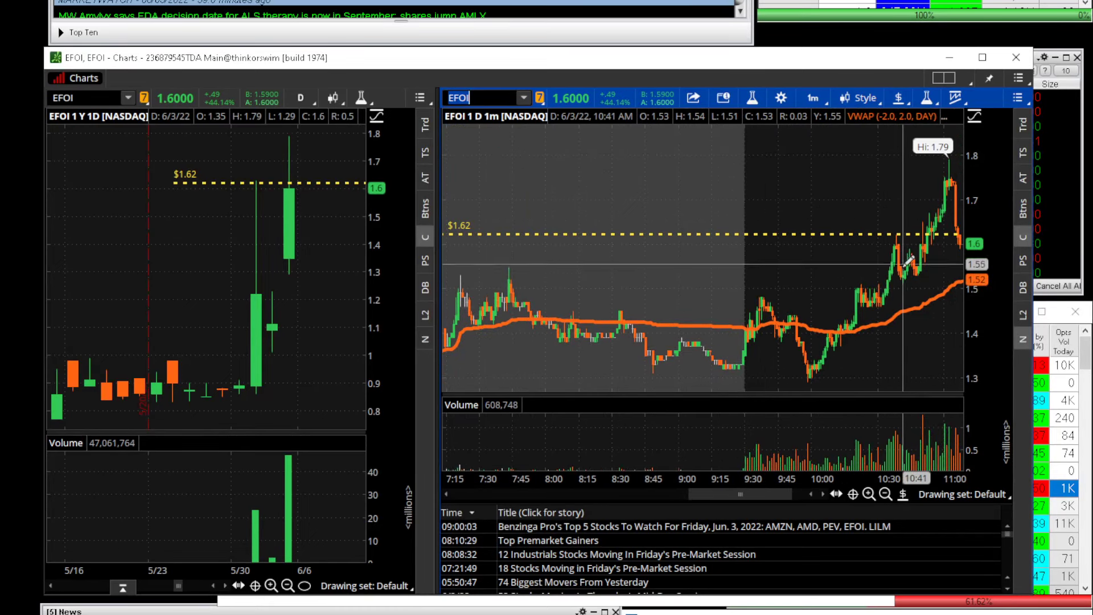
{"action": "scroll", "coordinate": [602, 234], "scroll_direction": "down", "scroll_amount": 3}
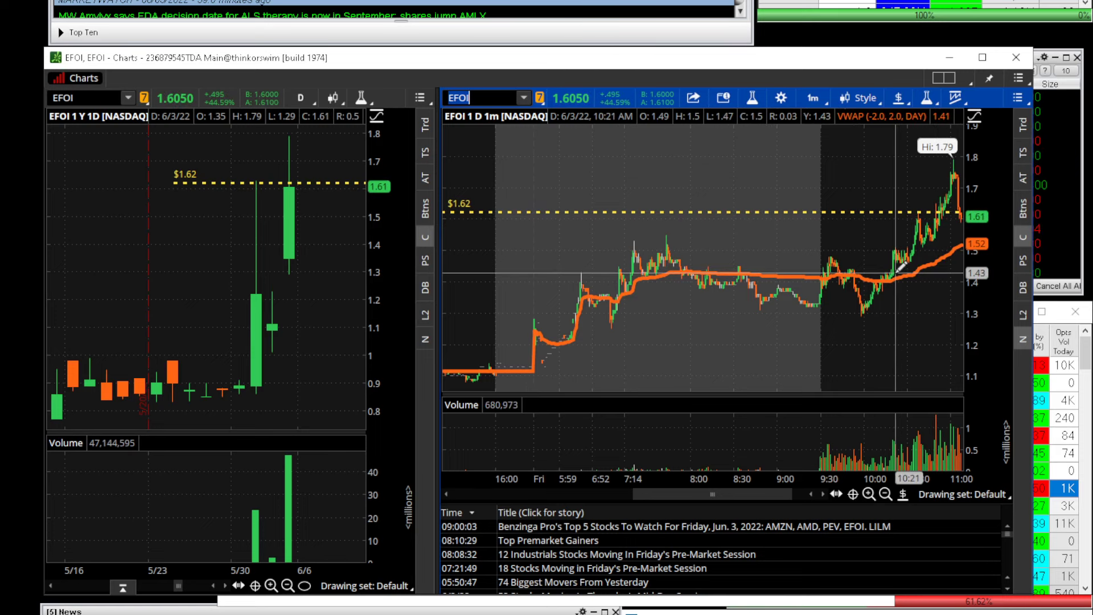
{"action": "left_click_drag", "start_coordinate": [912, 272], "coordinate": [882, 275]}
{"action": "scroll", "coordinate": [859, 289], "scroll_direction": "down", "scroll_amount": 1}
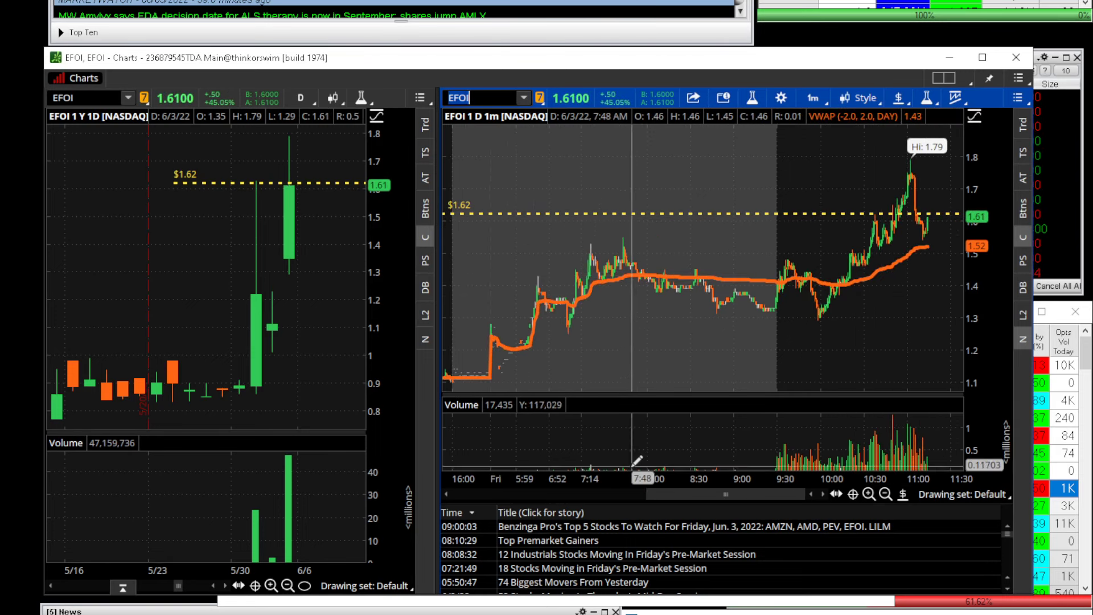
{"action": "left_click_drag", "start_coordinate": [597, 478], "coordinate": [690, 478]}
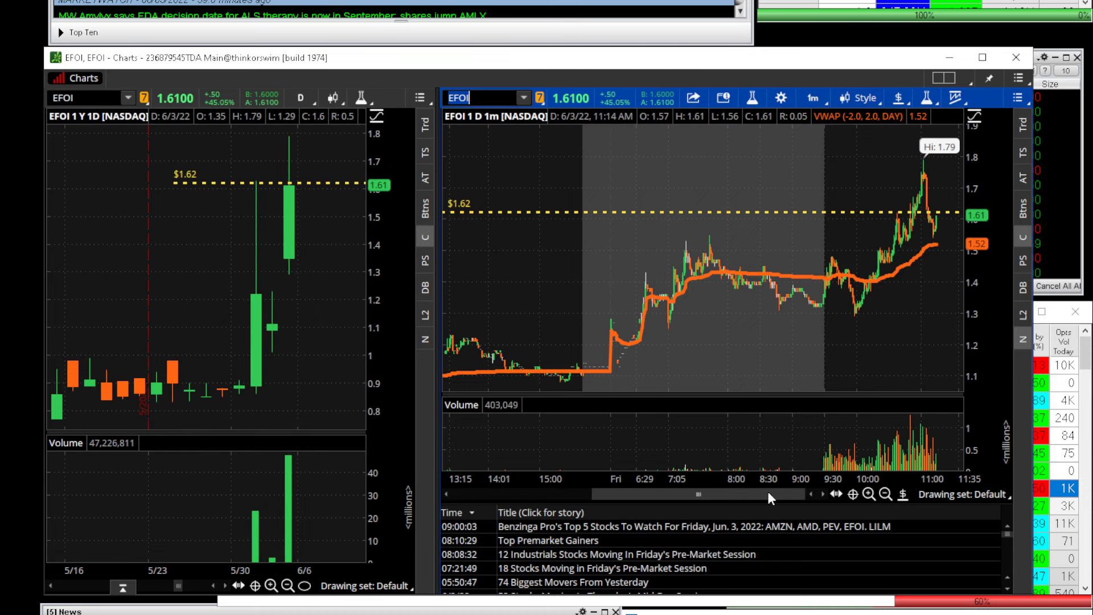
Check EFOI's percentage change, volume today and float in the midday gainers scan.
{"action": "left_click", "coordinate": [1035, 426]}
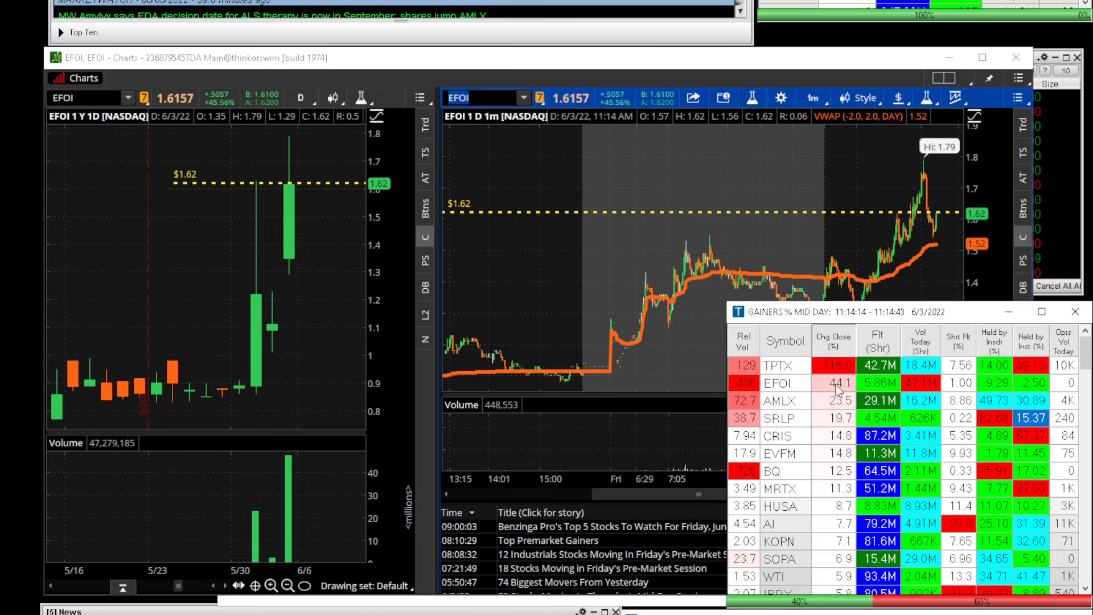
{"action": "left_click", "coordinate": [790, 388]}
{"action": "left_click", "coordinate": [897, 385]}
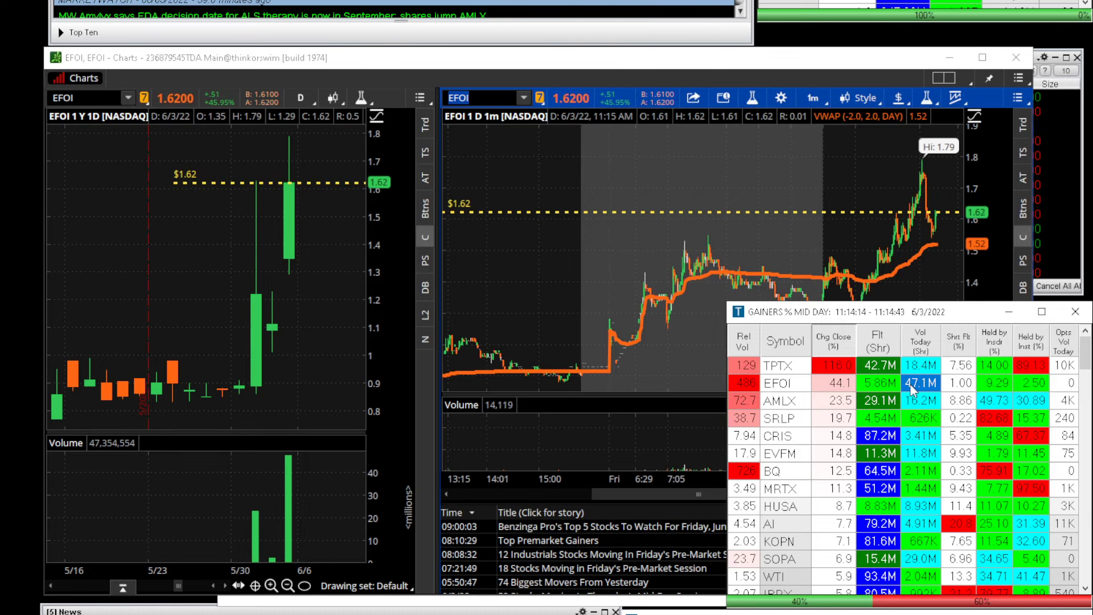
{"action": "left_click", "coordinate": [879, 385]}
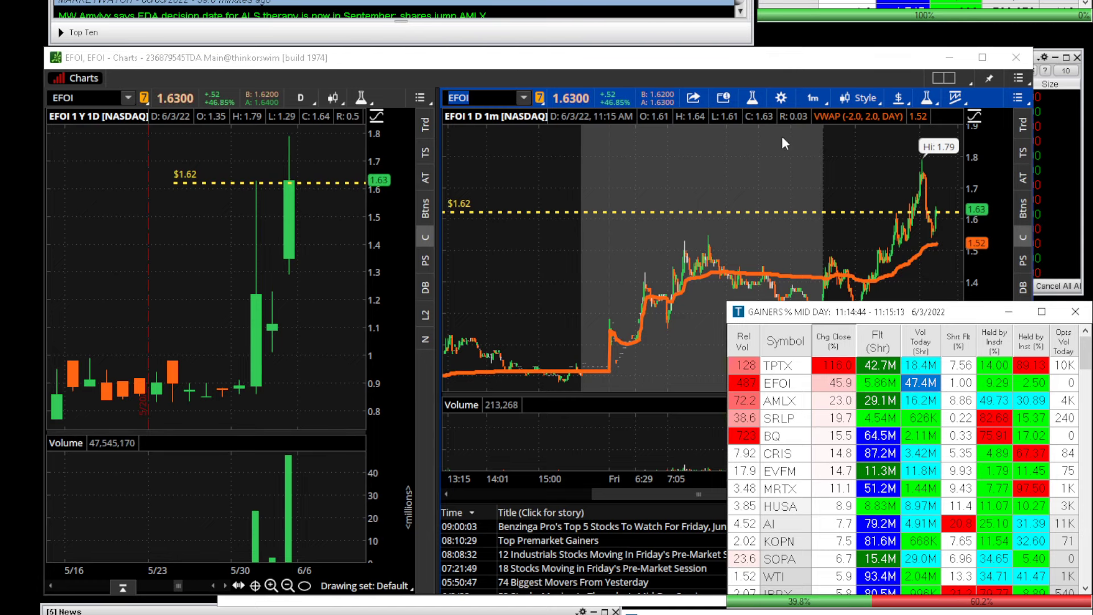
Return to the charts and load the symbol SOPA into the linked daily and one-minute charts.
{"action": "left_click", "coordinate": [757, 74]}
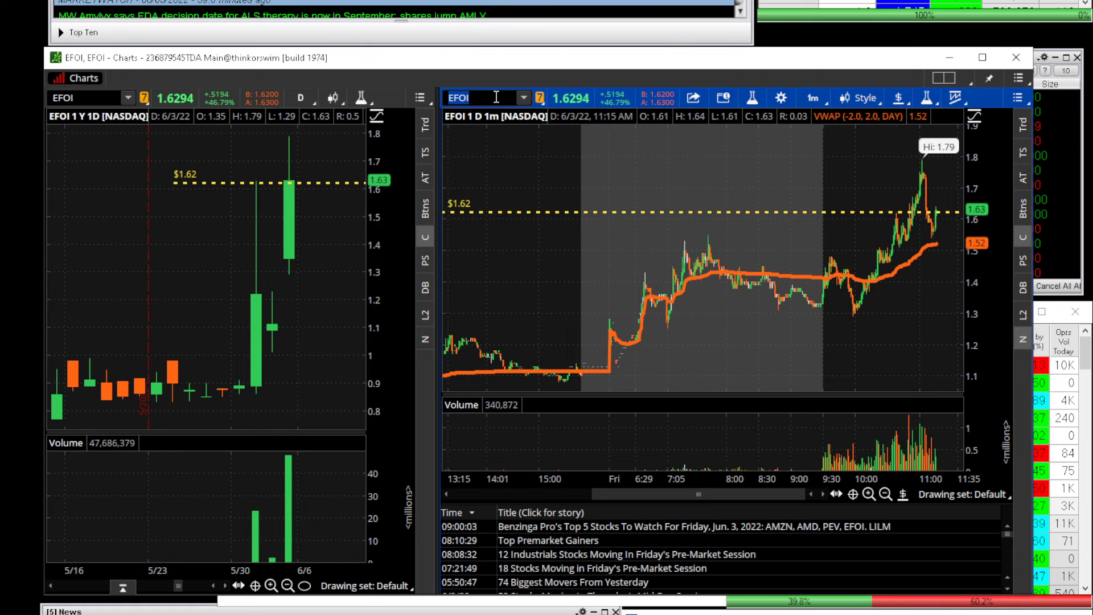
{"action": "type", "text": "SOPA"}
{"action": "key", "text": "Return"}
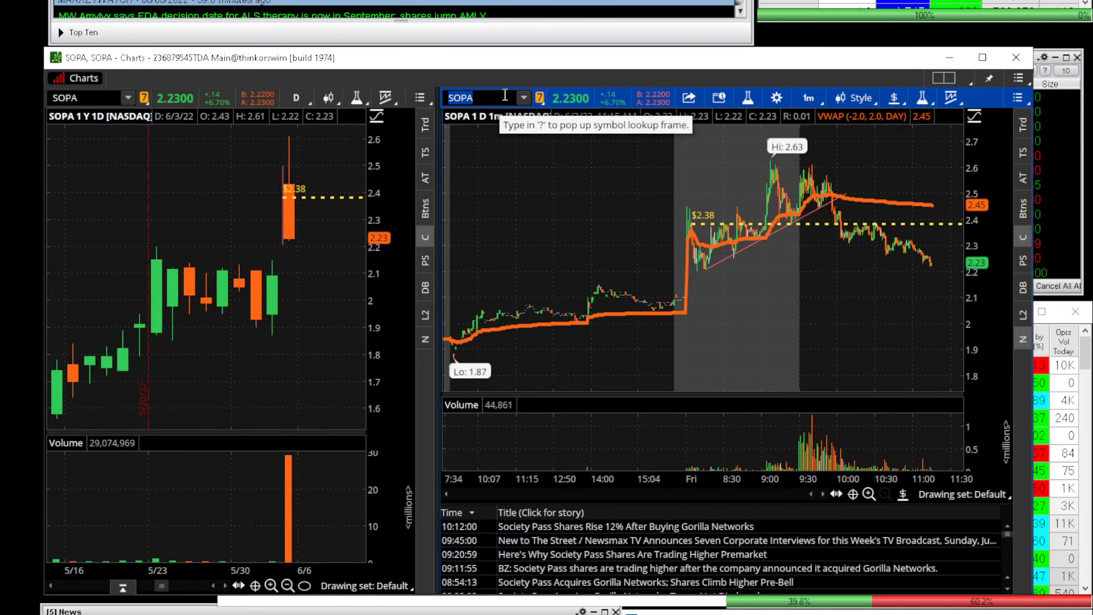
Review SOPA's daily chart over the past year and since late April, and check its fills in the 6-3-22.png trade screenshot.
{"action": "left_click_drag", "start_coordinate": [161, 572], "coordinate": [319, 572]}
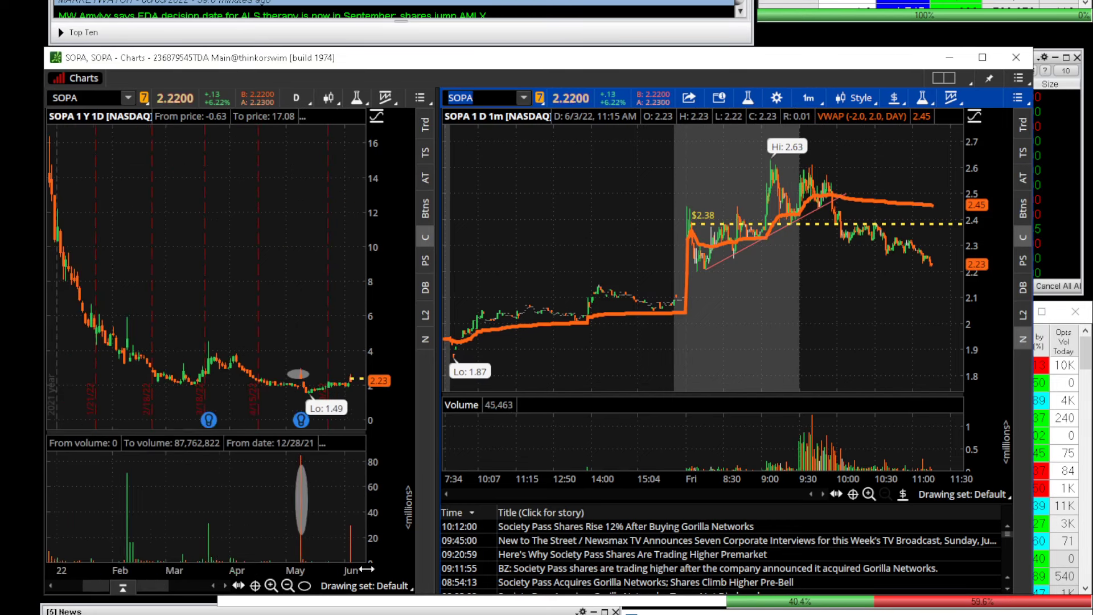
{"action": "left_click_drag", "start_coordinate": [271, 318], "coordinate": [366, 330]}
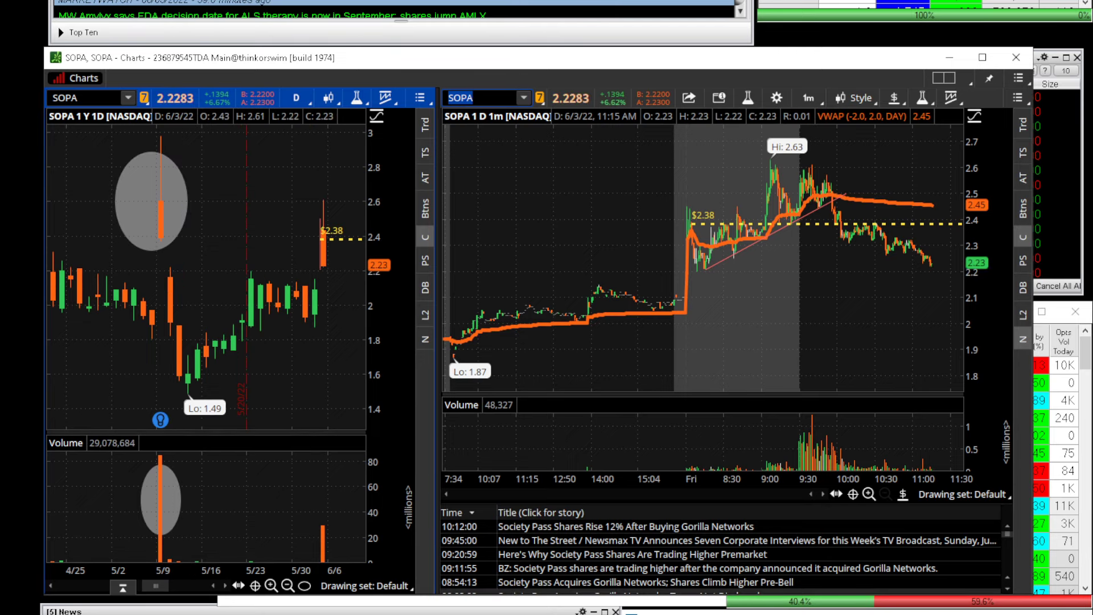
{"action": "key", "text": "alt+Tab"}
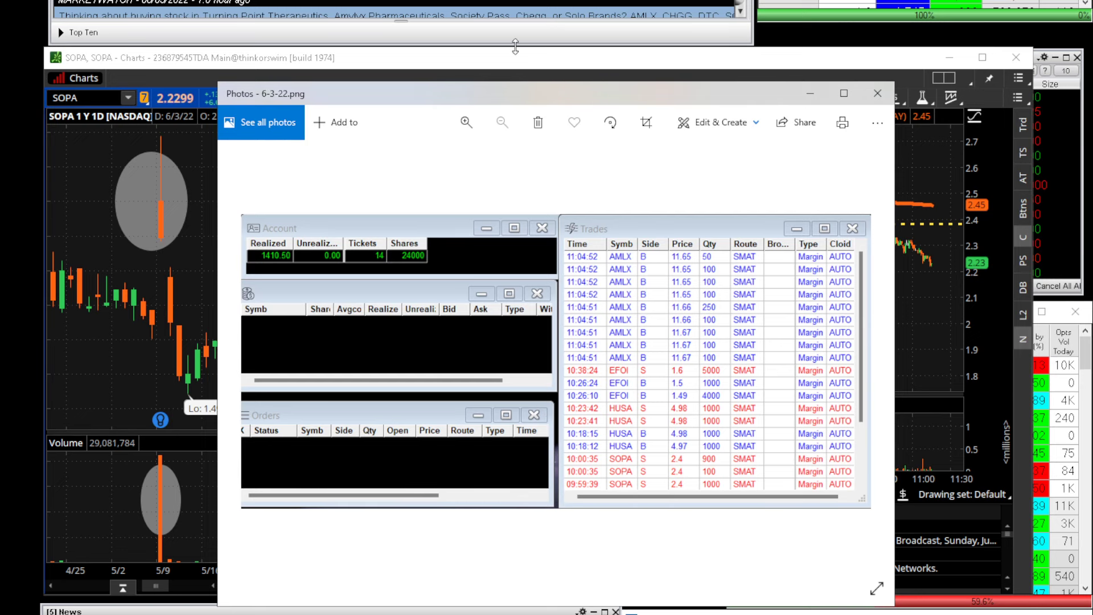
{"action": "key", "text": "alt+Tab"}
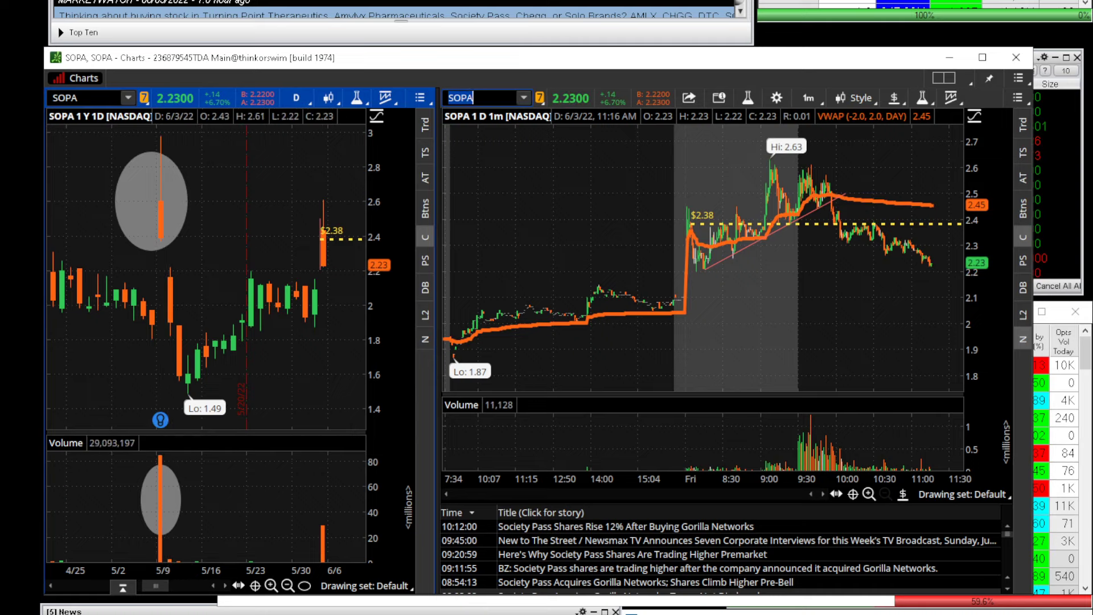
Compare SOPA's float and volume today with those of EFOI and SRLP in the midday gainers scan.
{"action": "left_click", "coordinate": [1060, 424]}
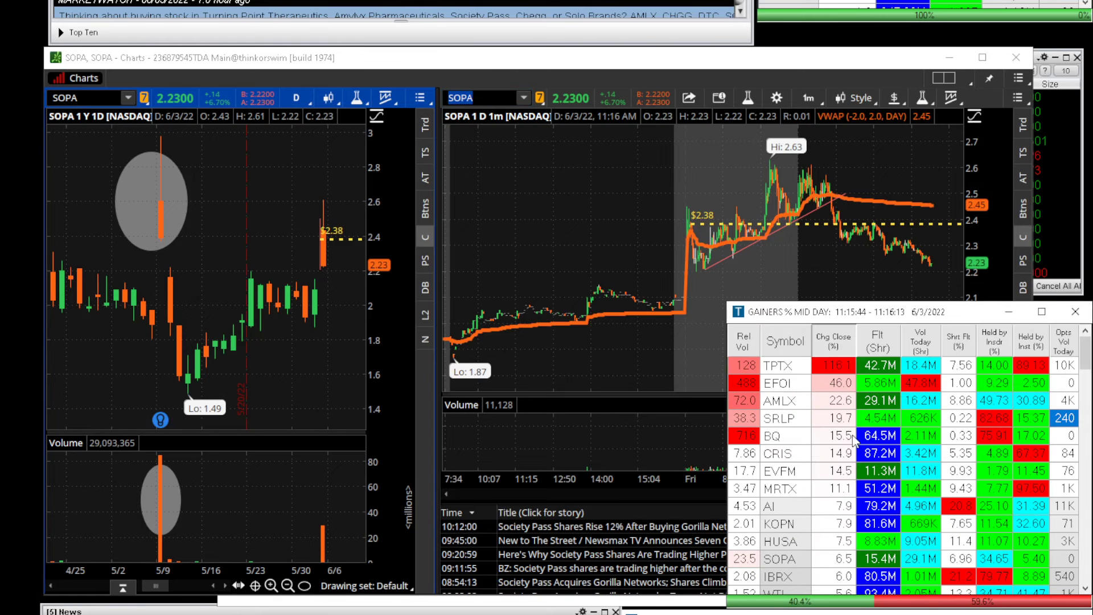
{"action": "left_click", "coordinate": [867, 560]}
{"action": "left_click", "coordinate": [911, 560]}
{"action": "left_click", "coordinate": [899, 560]}
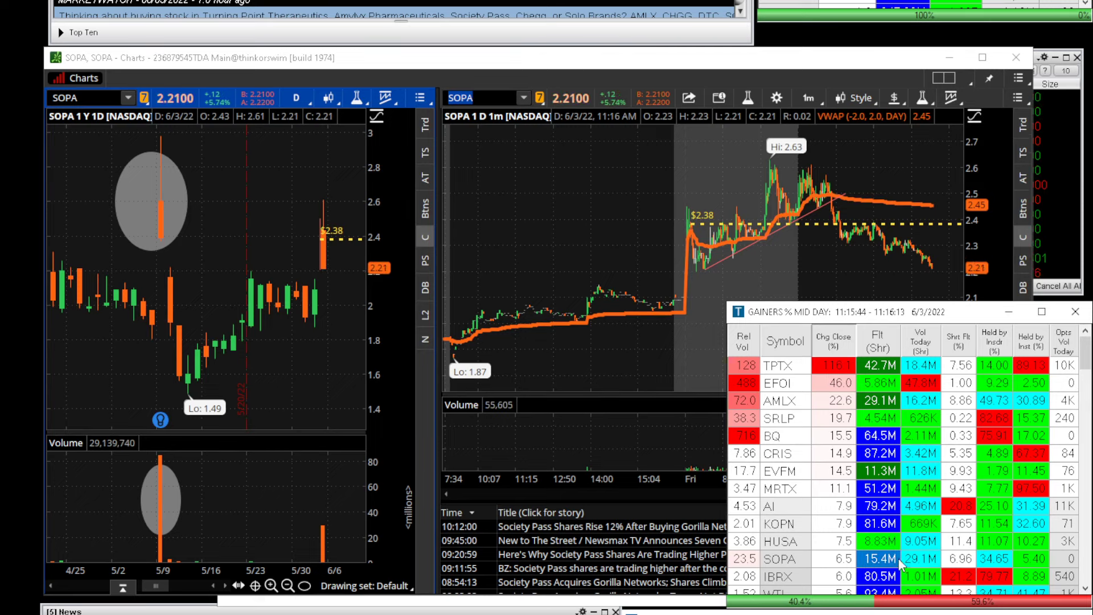
{"action": "left_click", "coordinate": [888, 419]}
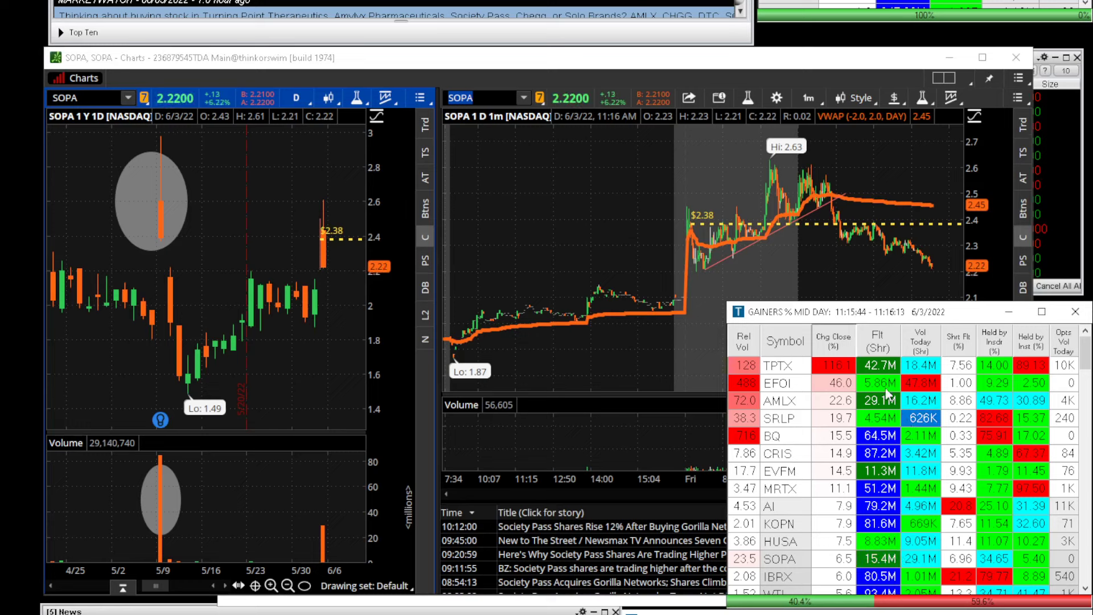
{"action": "left_click", "coordinate": [887, 384]}
{"action": "left_click", "coordinate": [889, 419]}
{"action": "left_click", "coordinate": [887, 386]}
{"action": "left_click", "coordinate": [882, 419]}
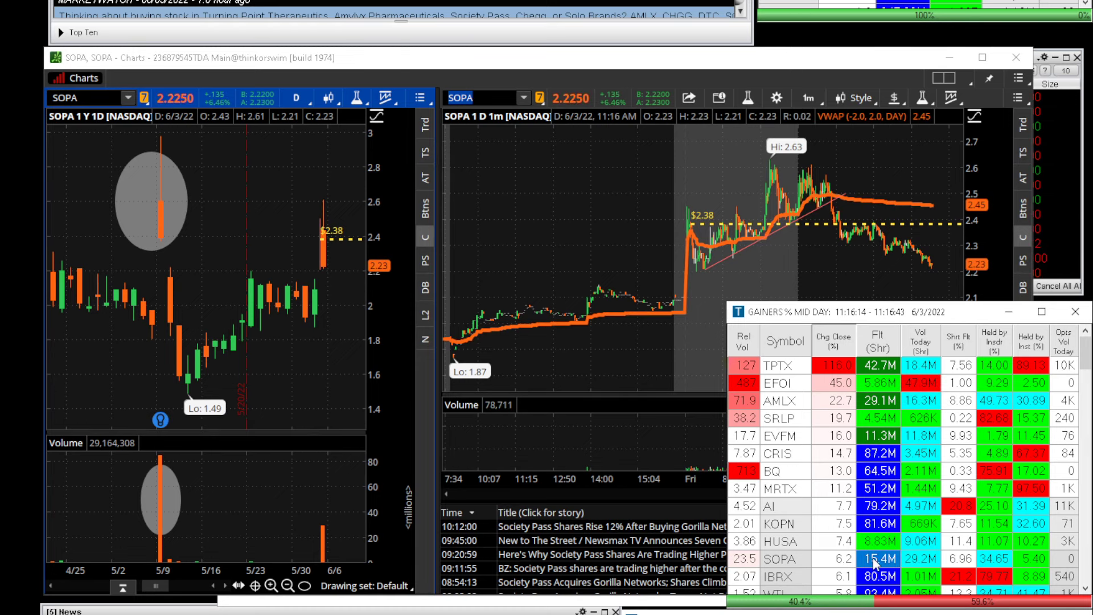
Return to the charts and load the symbol EFOI into the linked daily and one-minute charts.
{"action": "left_click", "coordinate": [493, 97]}
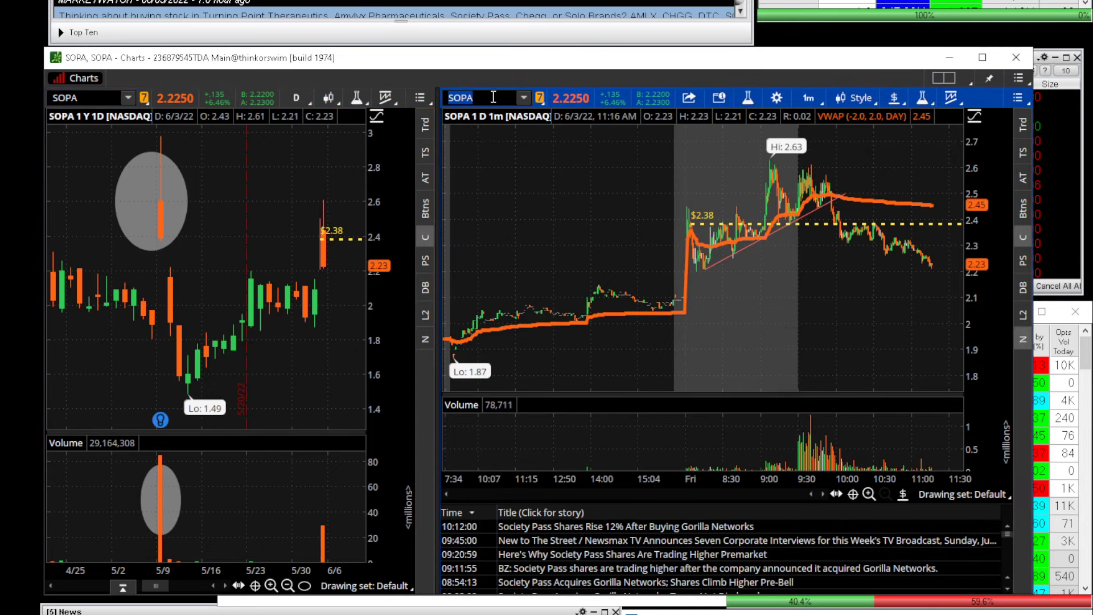
{"action": "type", "text": "EFOI"}
{"action": "key", "text": "Return"}
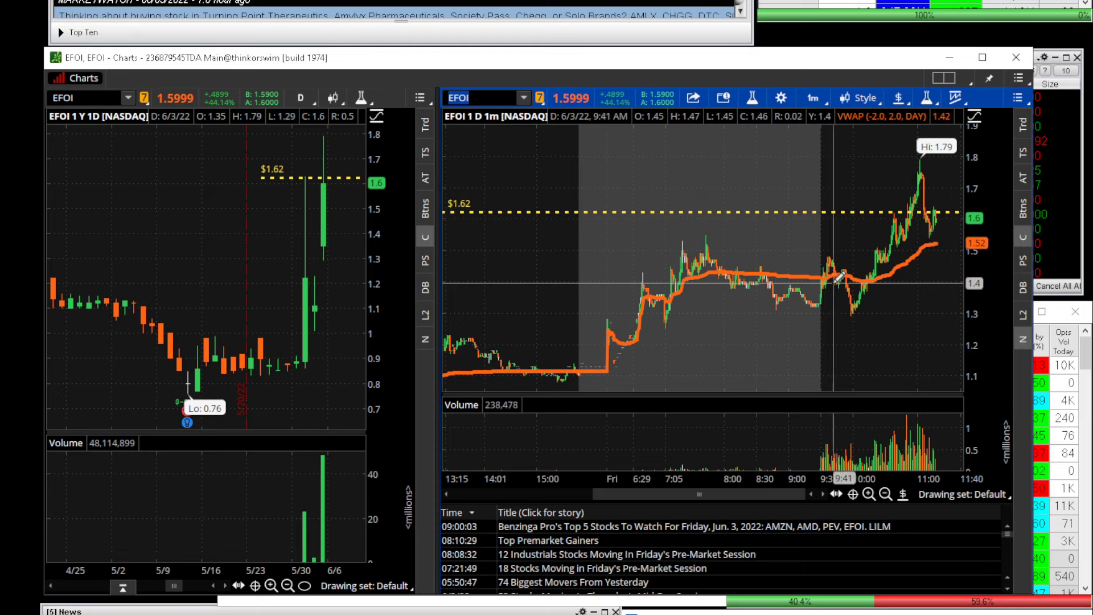
Draw a rising trendline on EFOI's one-minute chart from the low of about $1.29 before 10:00 to about $1.68 near 11:17.
{"action": "left_click_drag", "start_coordinate": [820, 283], "coordinate": [968, 313]}
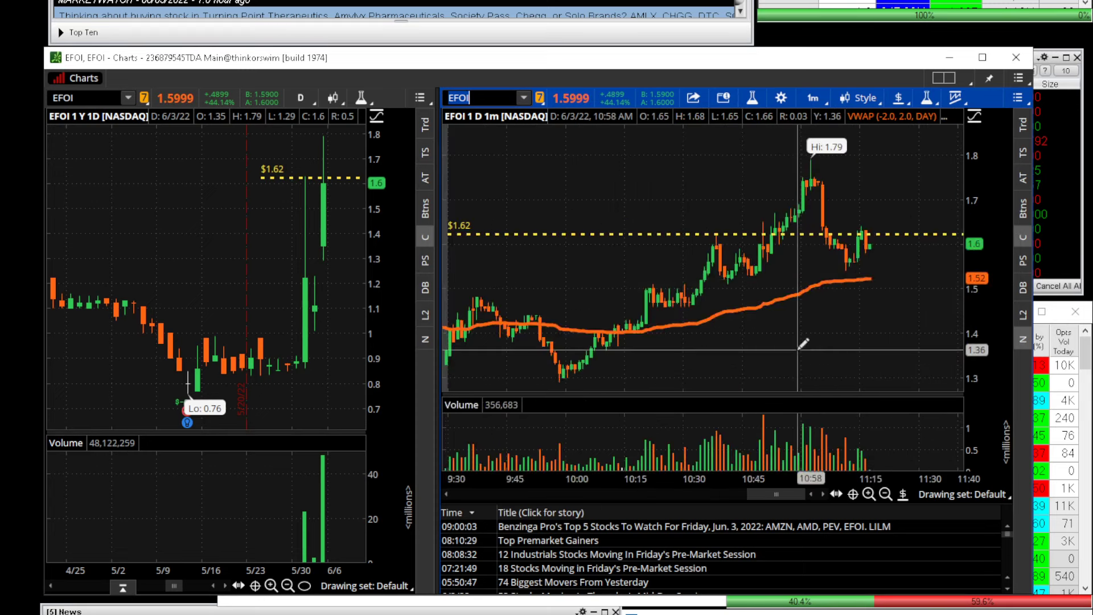
{"action": "left_click", "coordinate": [905, 493]}
{"action": "left_click", "coordinate": [912, 187]}
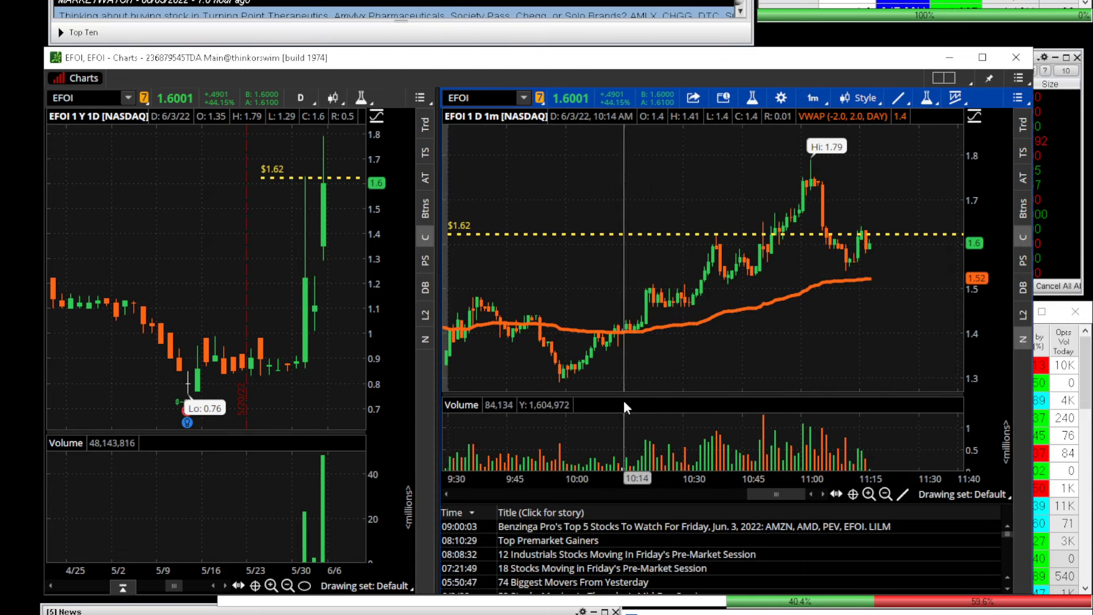
{"action": "left_click", "coordinate": [560, 381]}
{"action": "left_click", "coordinate": [871, 211]}
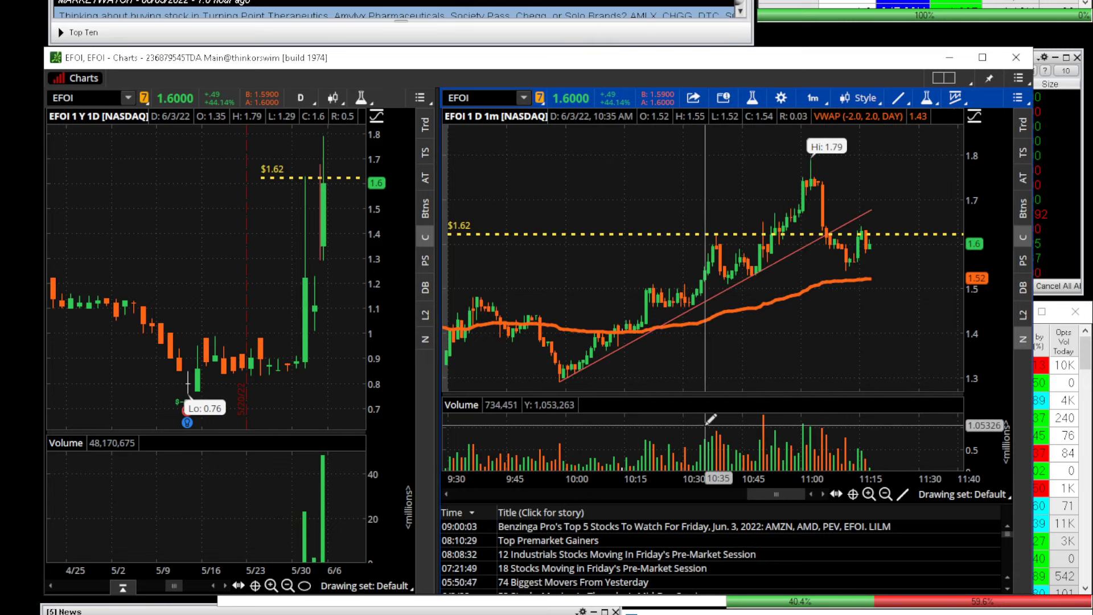
Review EFOI's one-minute chart from premarket onward alongside its midday gainers scan row and the 6-3-22.png trade screenshot.
{"action": "left_click_drag", "start_coordinate": [619, 478], "coordinate": [848, 478]}
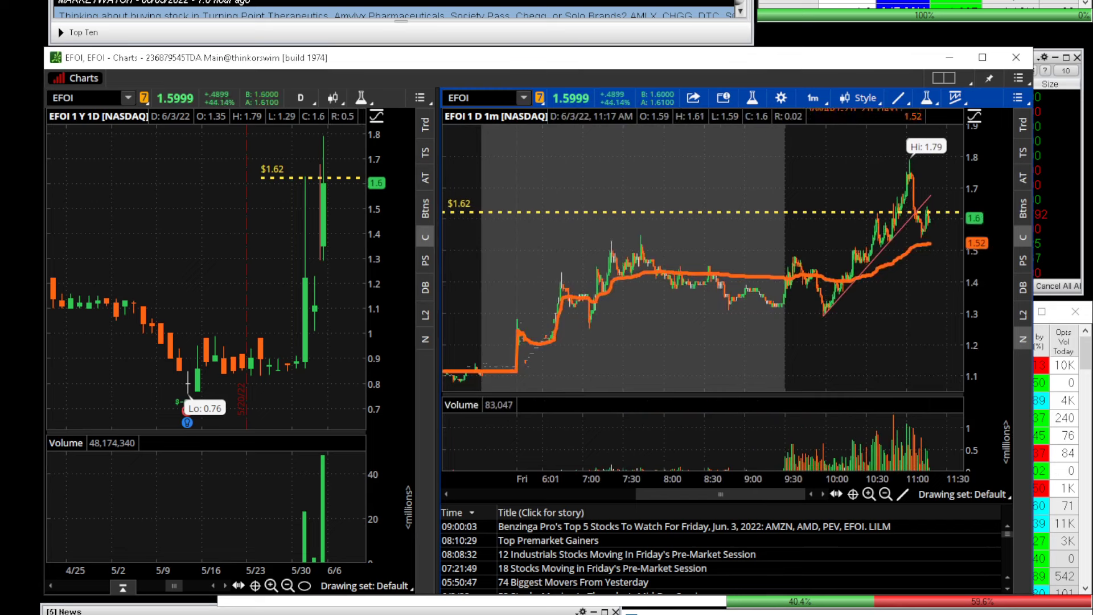
{"action": "left_click", "coordinate": [1038, 443]}
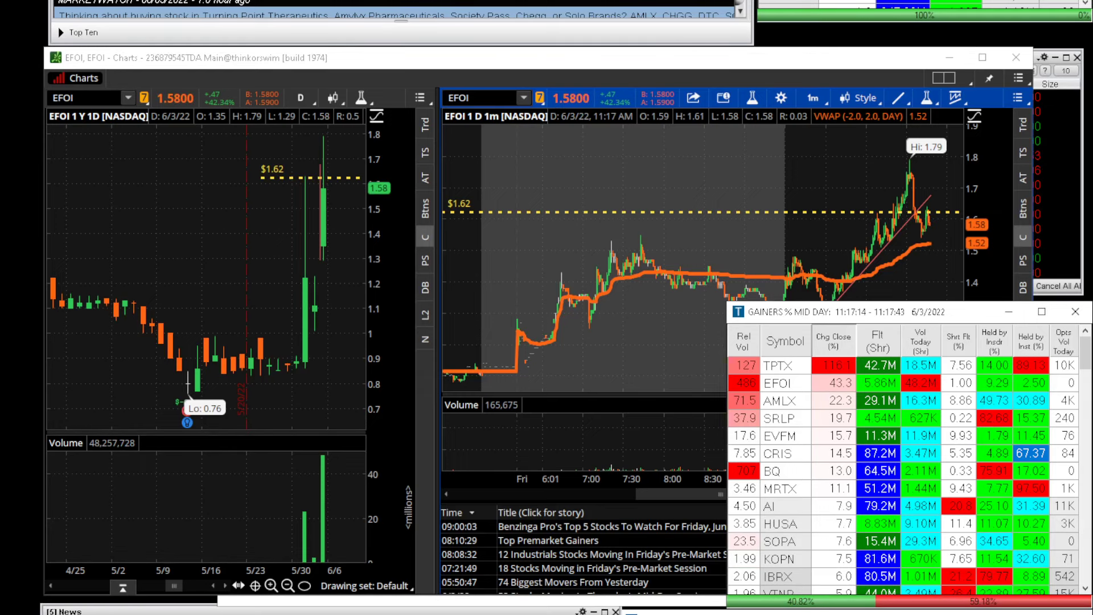
{"action": "key", "text": "alt+Tab"}
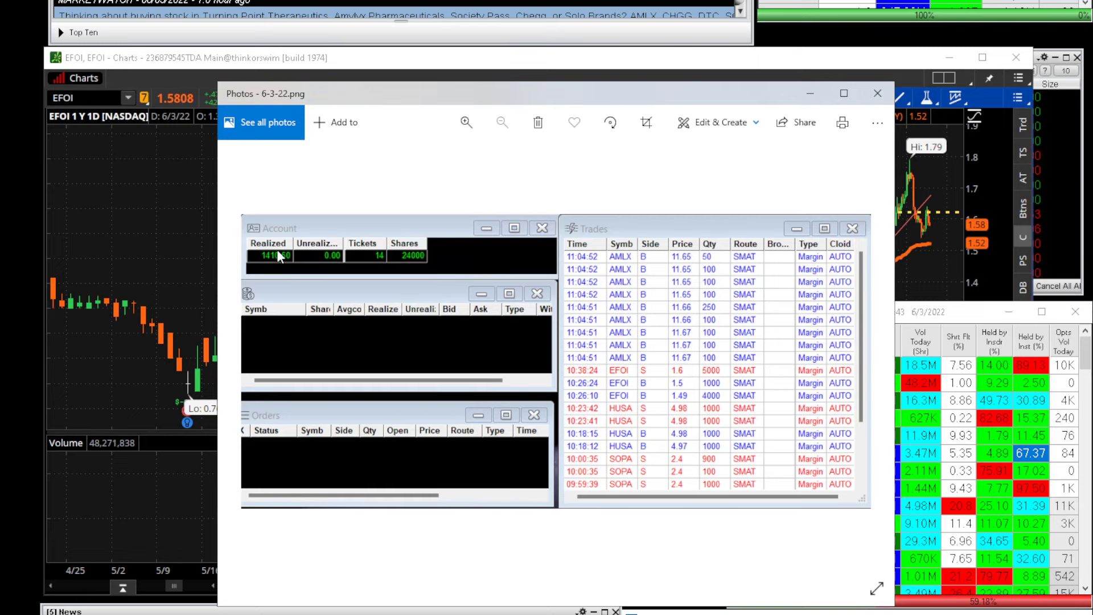
{"action": "left_click", "coordinate": [821, 93]}
Recheck the fills in 6-3-22.png and extend EFOI's one-minute chart back to the previous afternoon.
{"action": "left_click", "coordinate": [509, 100]}
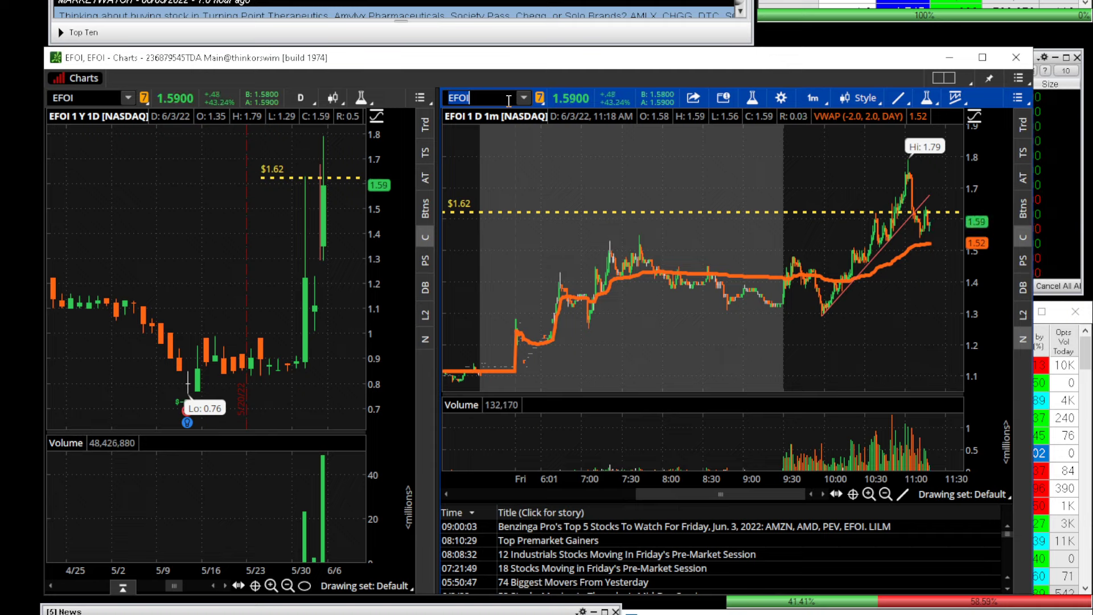
{"action": "mouse_move", "coordinate": [676, 118]}
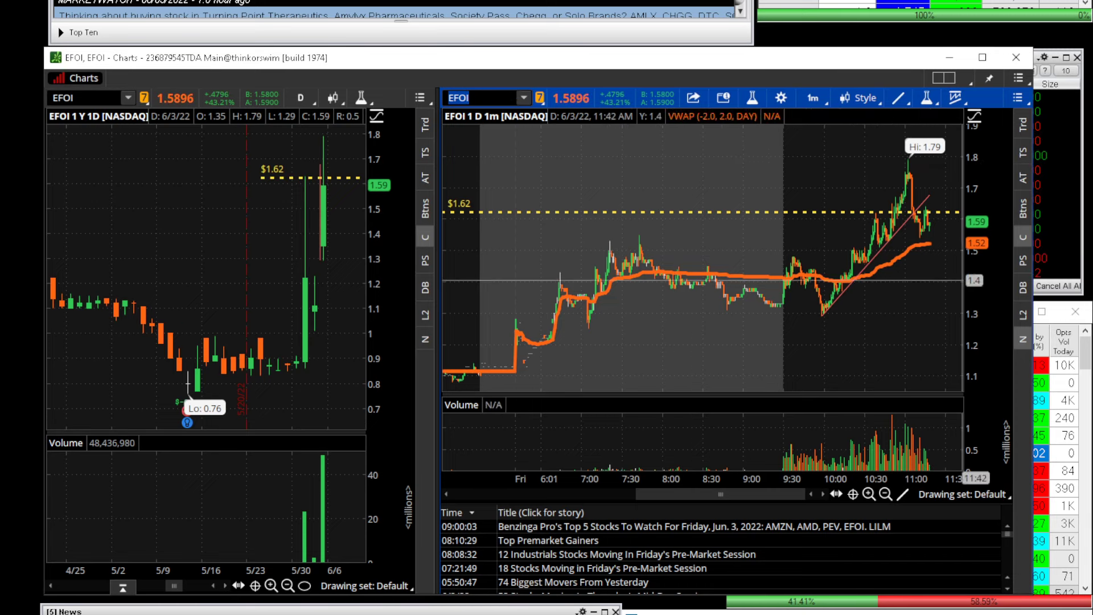
{"action": "key", "text": "alt+Tab"}
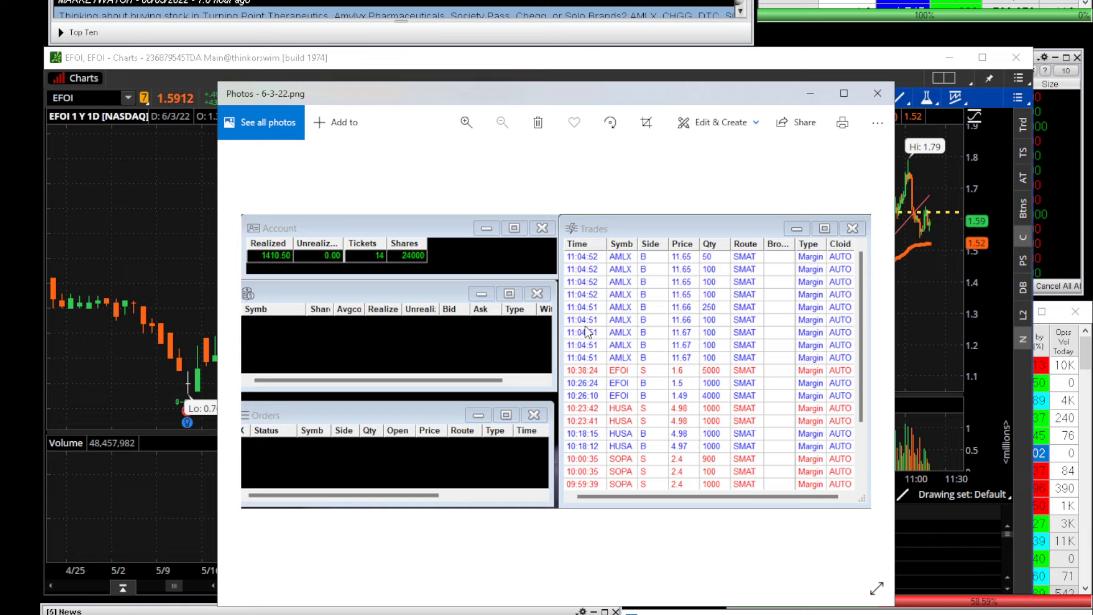
{"action": "left_click", "coordinate": [807, 95]}
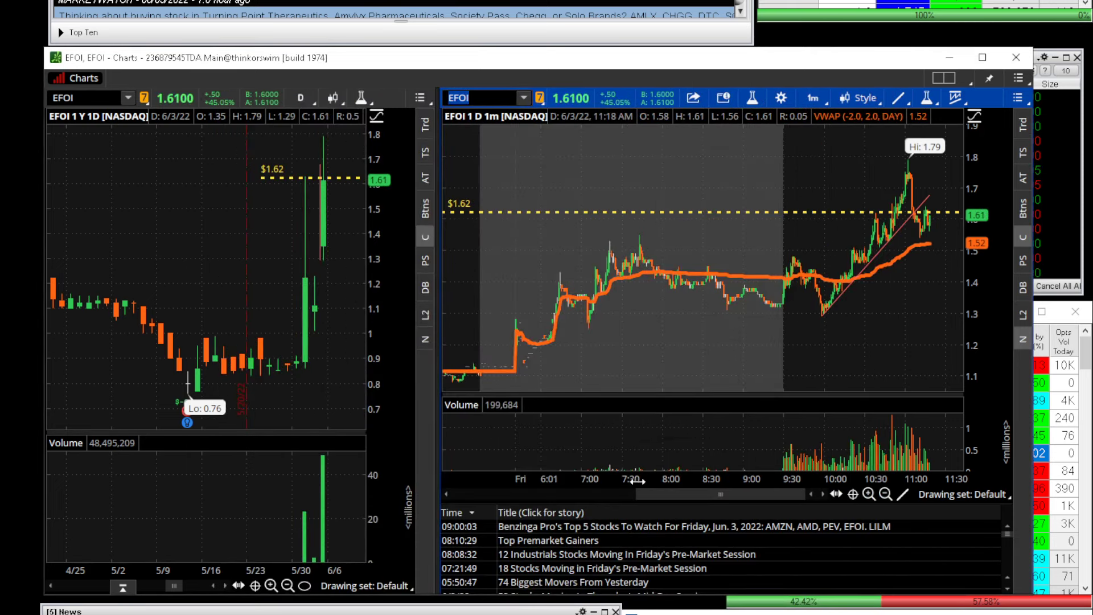
{"action": "left_click_drag", "start_coordinate": [634, 482], "coordinate": [800, 481]}
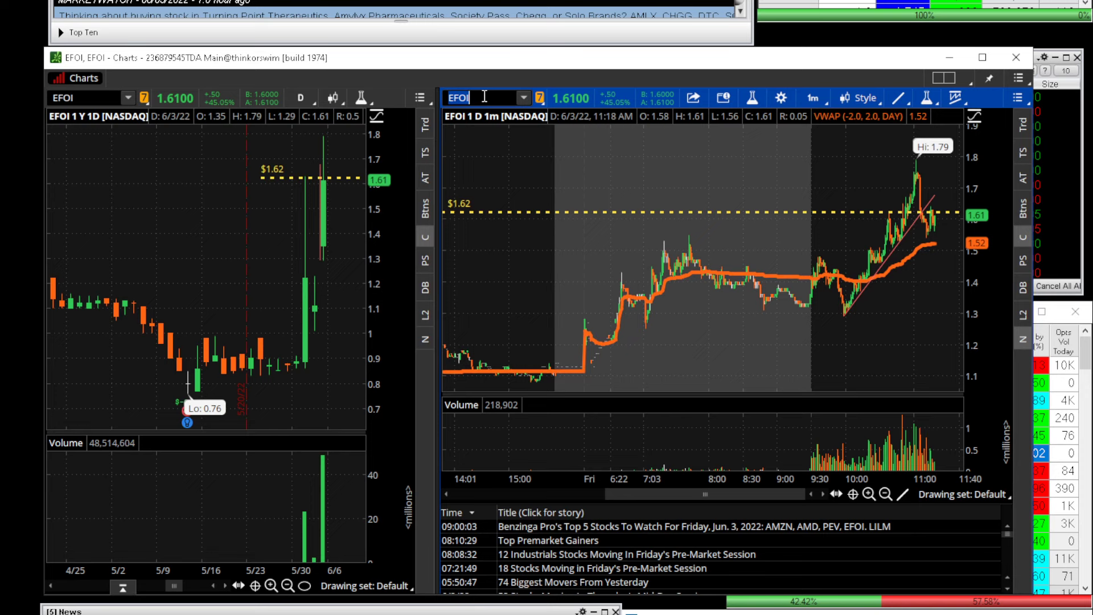
Load SOPA into the linked charts and check its sell fills in 6-3-22.png and its float in the midday gainers scan.
{"action": "type", "text": "SOPA"}
{"action": "key", "text": "Return"}
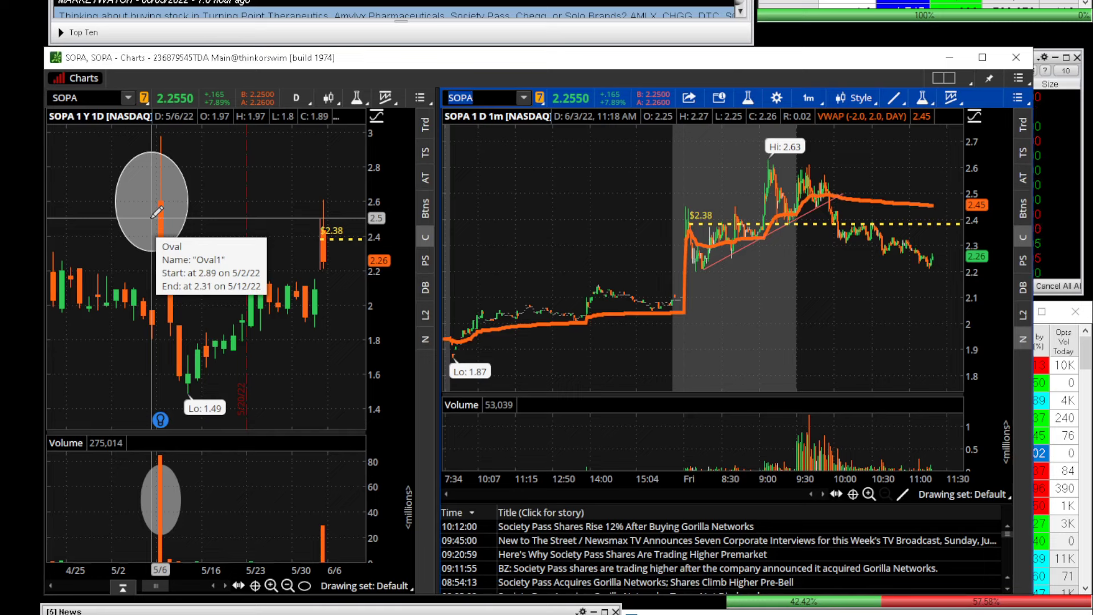
{"action": "left_click", "coordinate": [483, 103]}
{"action": "key", "text": "alt+Tab"}
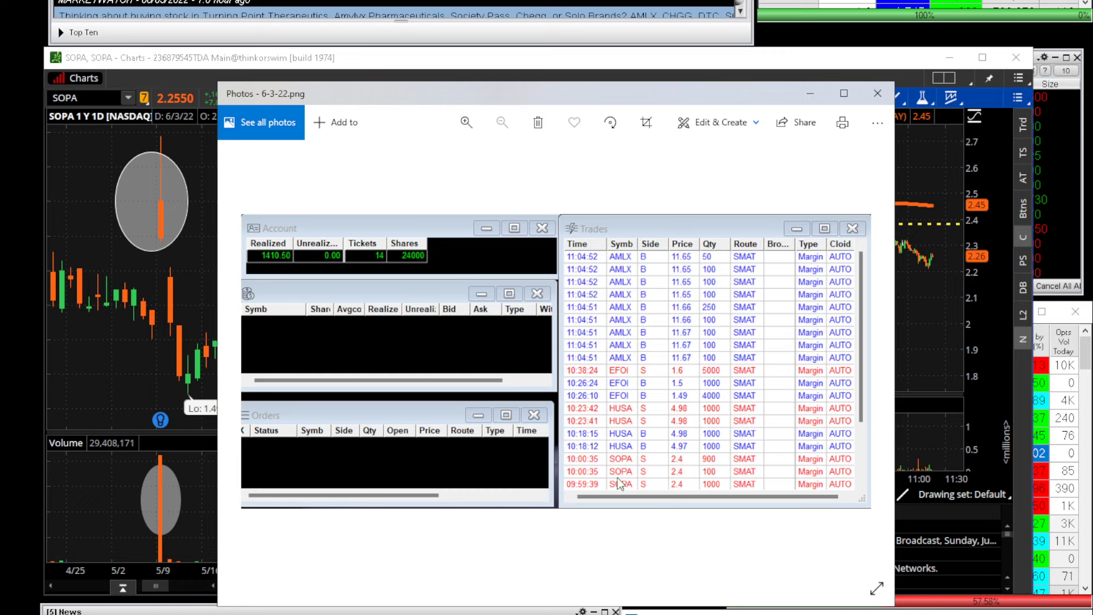
{"action": "left_click", "coordinate": [809, 95]}
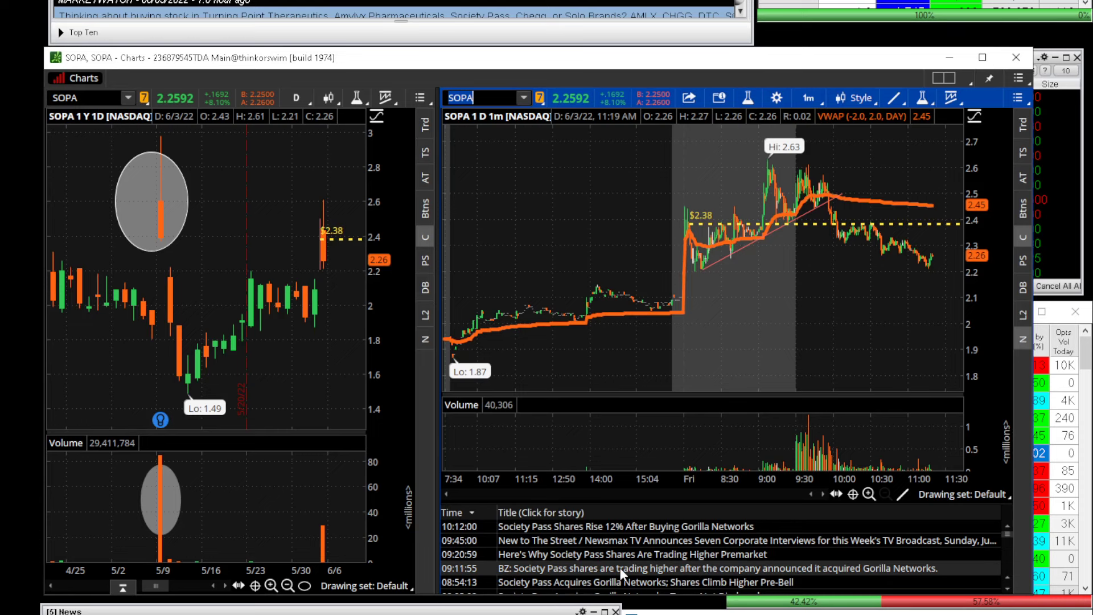
{"action": "left_click", "coordinate": [1038, 511]}
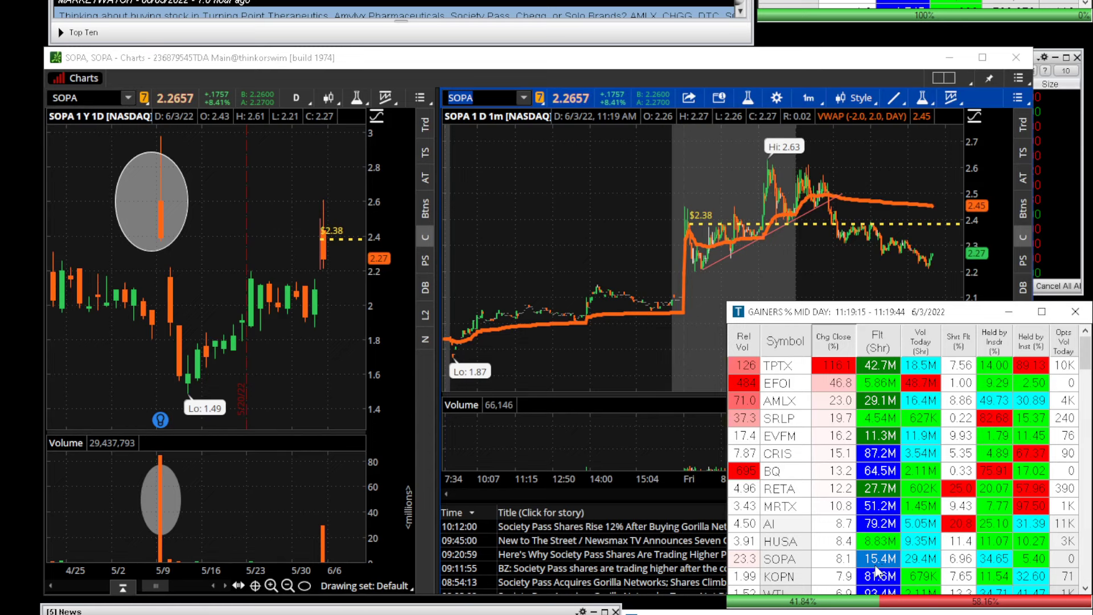
Load EFOI into the linked charts and examine its one-minute price action since 9:45 against the trendline and $1.62.
{"action": "left_click", "coordinate": [110, 98]}
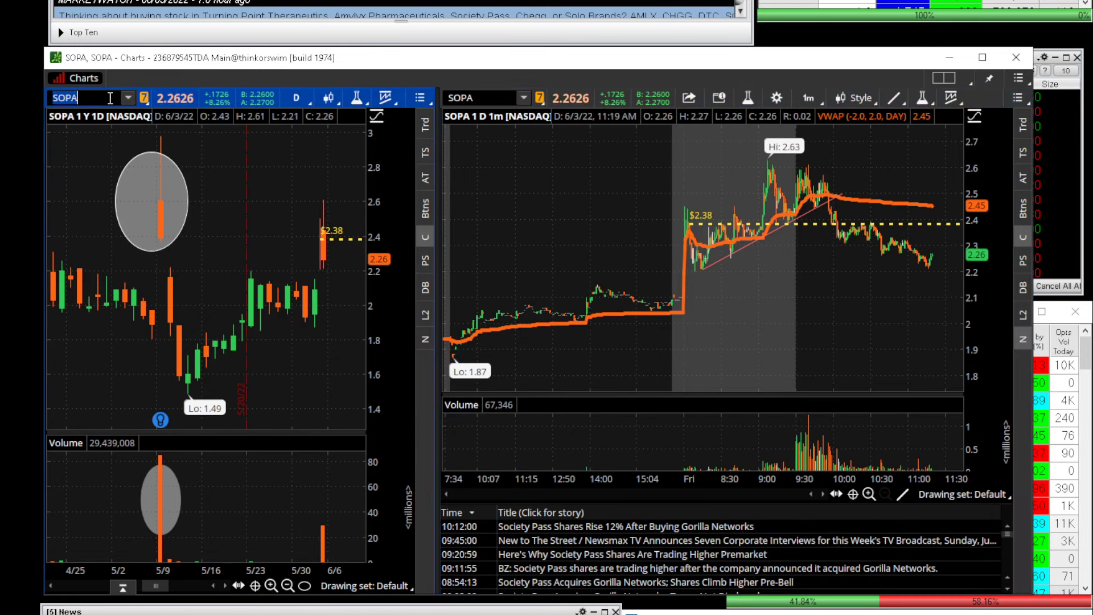
{"action": "type", "text": "EFOI"}
{"action": "key", "text": "Return"}
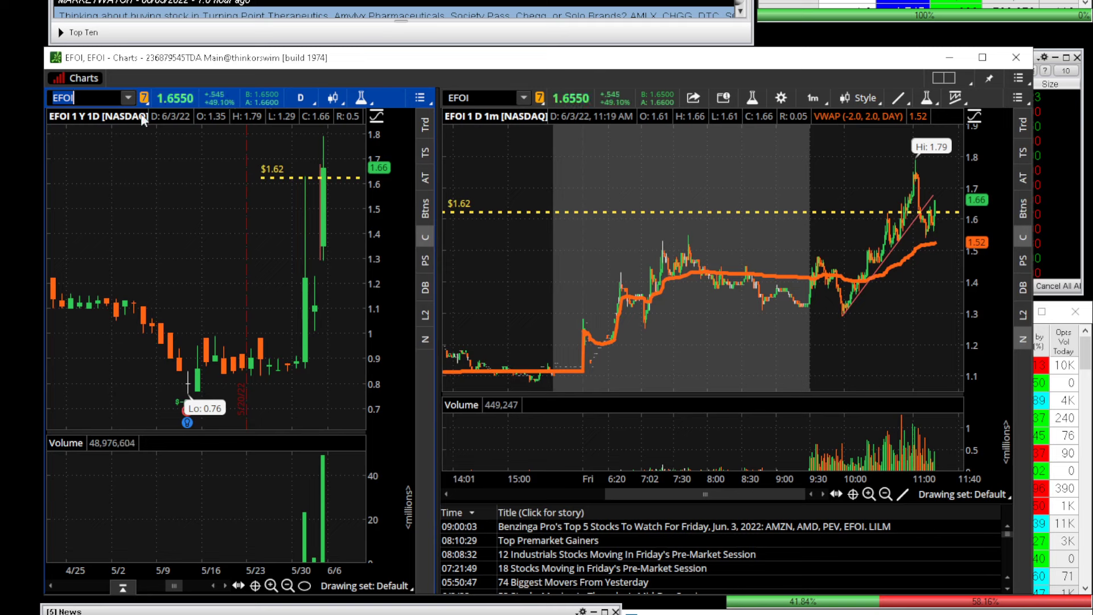
{"action": "left_click_drag", "start_coordinate": [825, 250], "coordinate": [948, 251]}
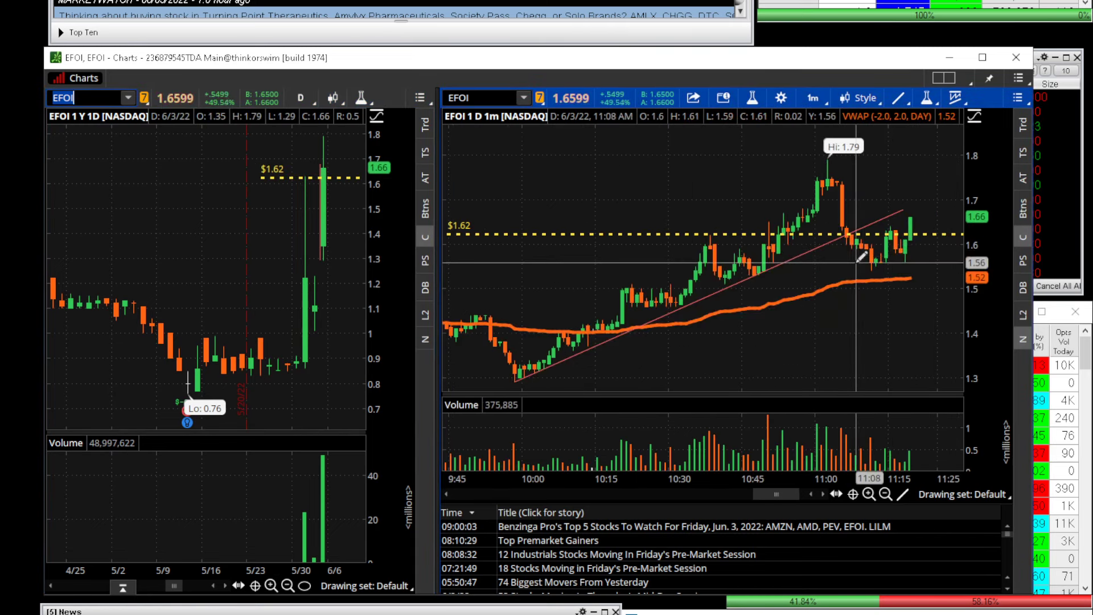
View HUSA's daily and one-minute charts for comparison and reload EFOI into both charts.
{"action": "left_click", "coordinate": [493, 105]}
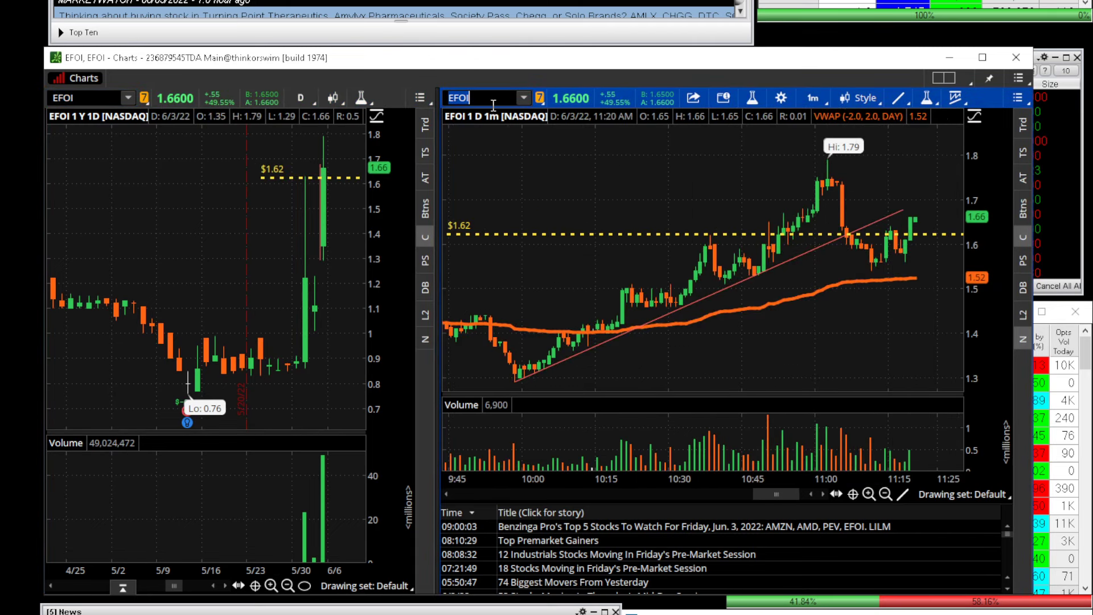
{"action": "type", "text": "HUSA"}
{"action": "key", "text": "Return"}
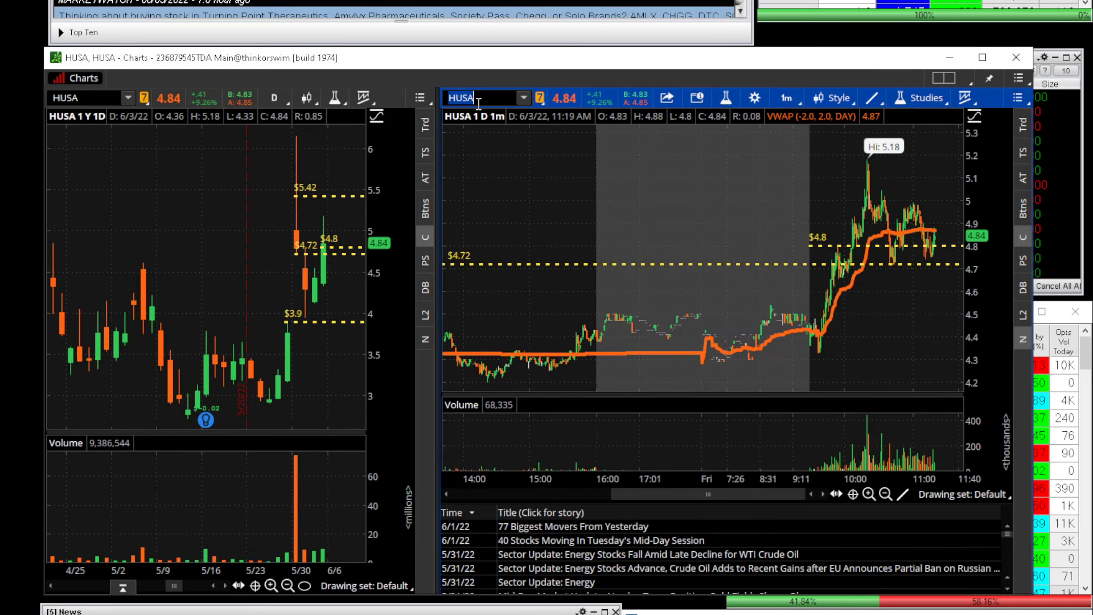
{"action": "type", "text": "EFOI"}
{"action": "key", "text": "Return"}
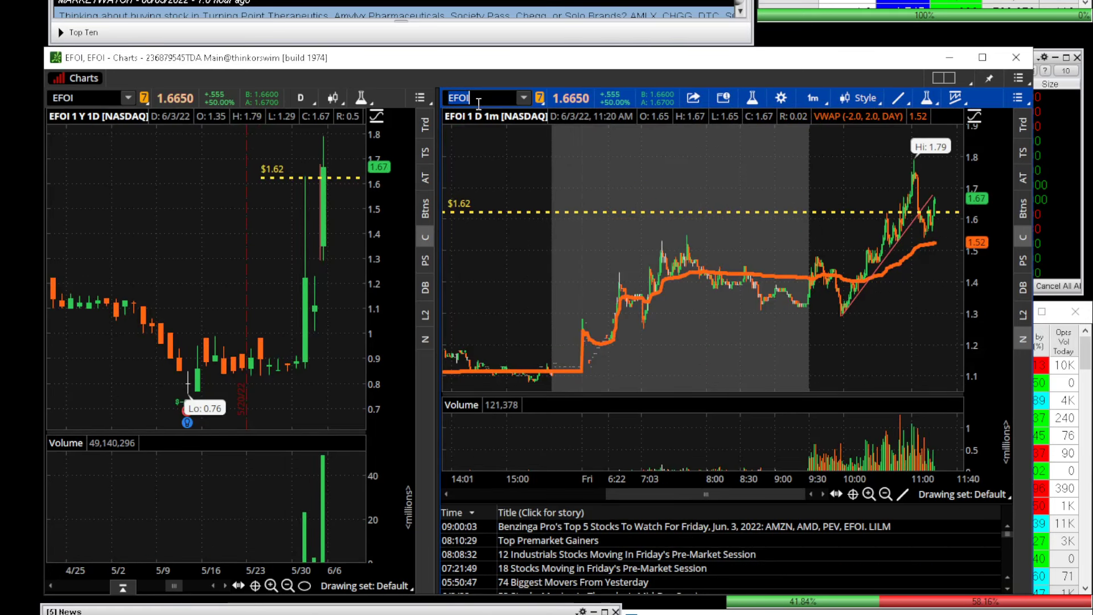